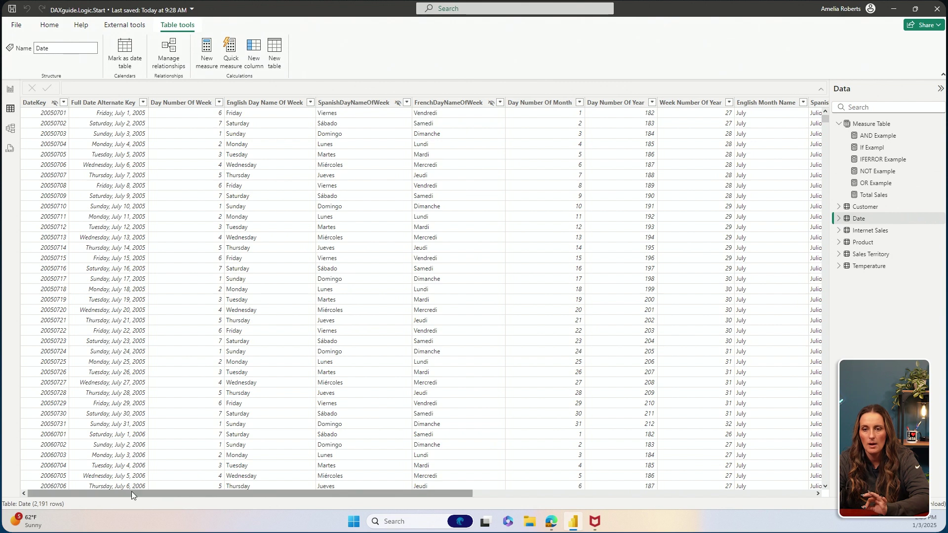
Step: Add a calculated column named "SWITCH example" to the Date table
drag(130, 494, 398, 511)
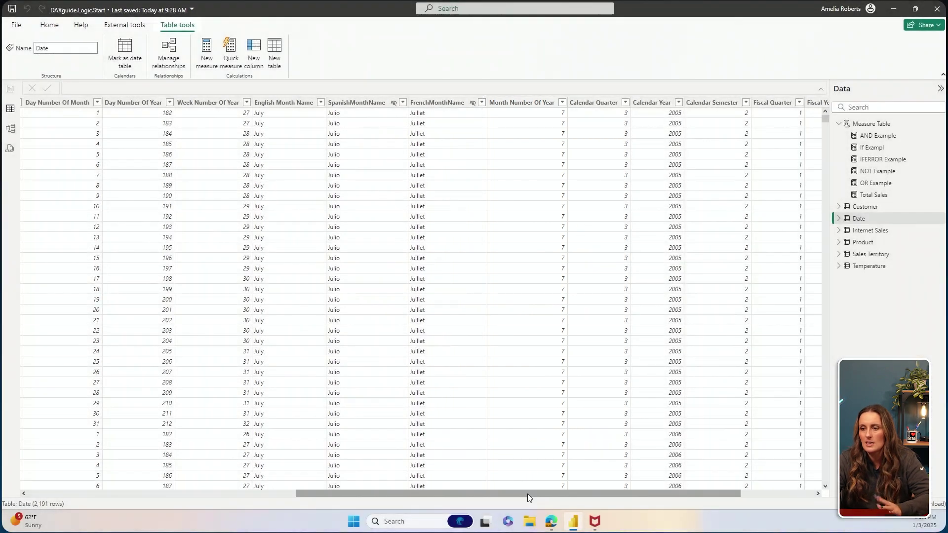
drag(528, 494, 638, 513)
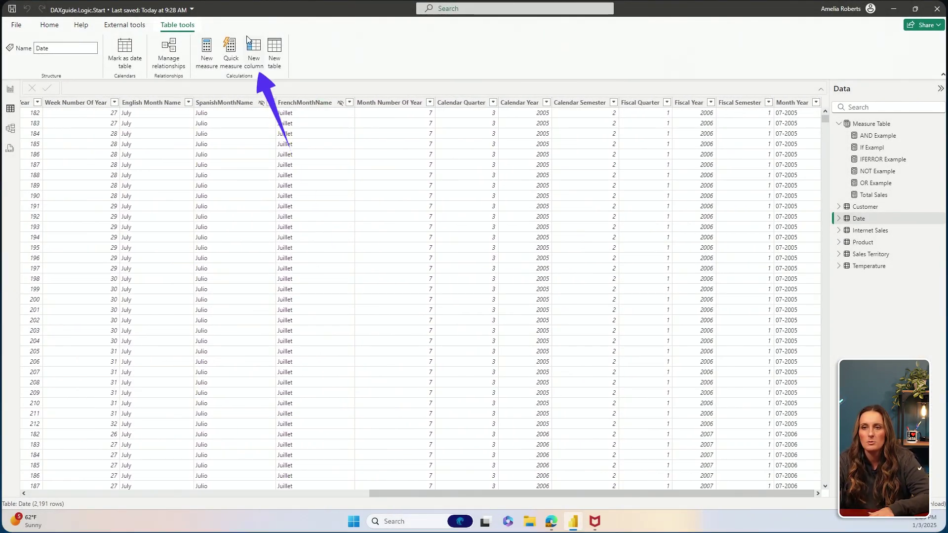
click(255, 56)
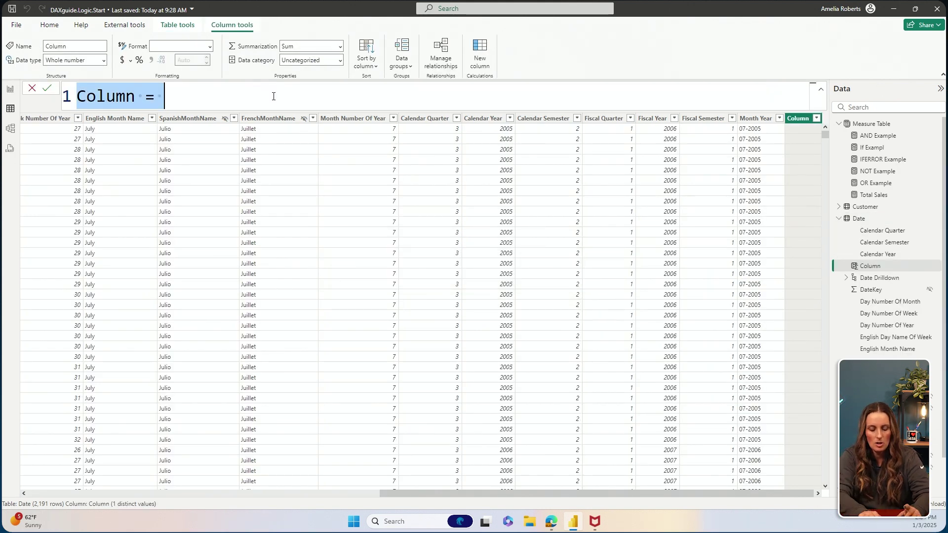
text(SWITCH ex)
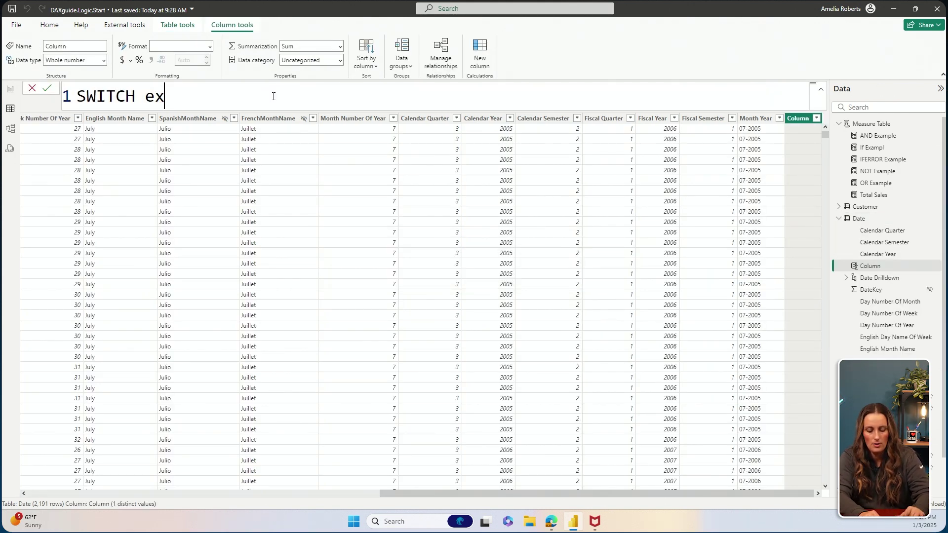
text(ample = )
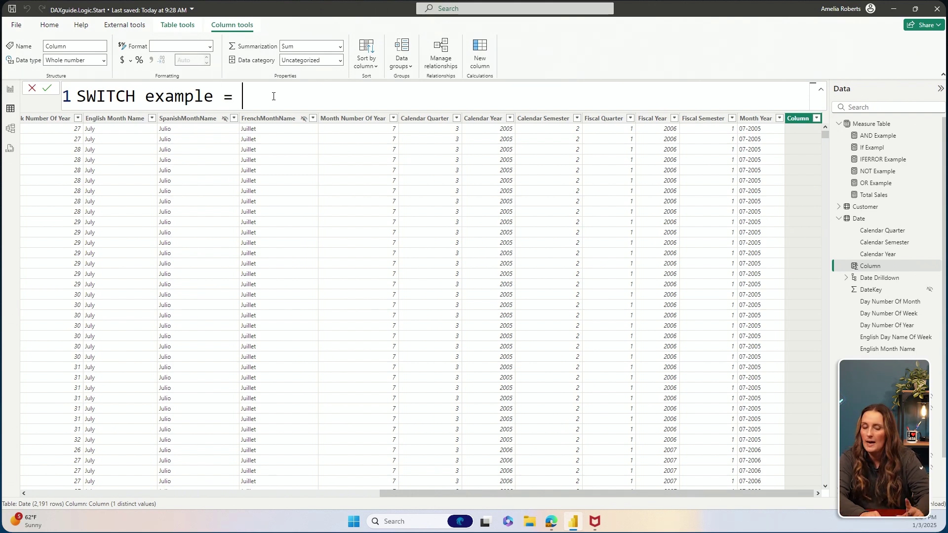
Step: Begin the column's formula with a SWITCH function that evaluates 'Date'[Month Number Of Year]
text(switch)
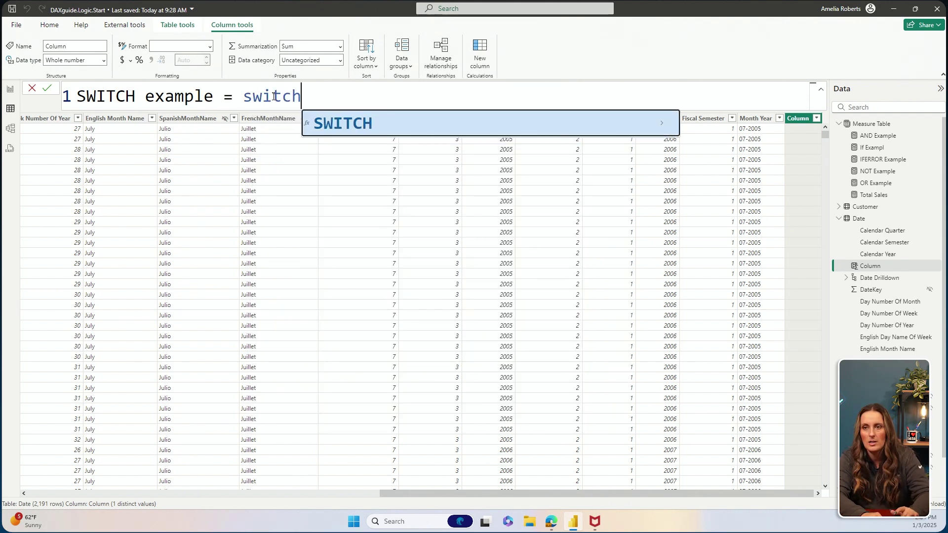
key(Tab)
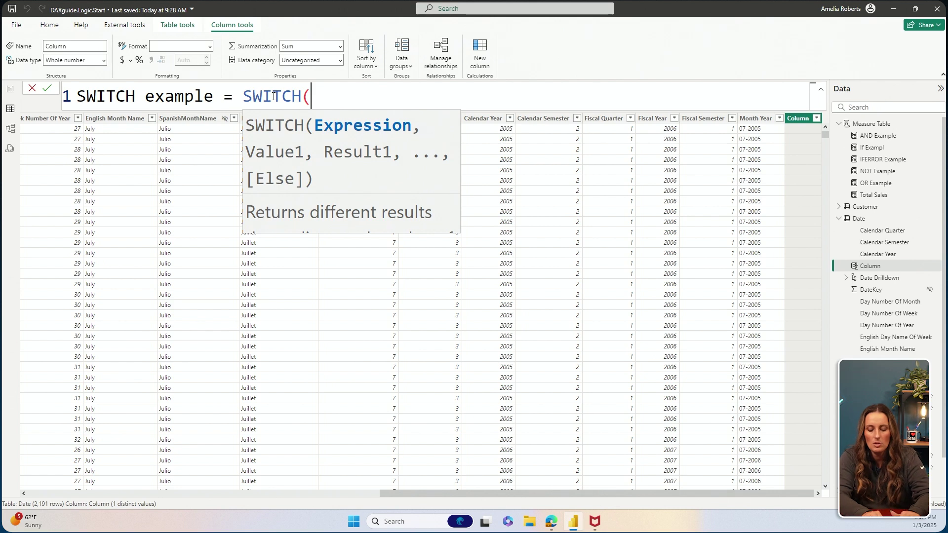
text('date)
key(Tab)
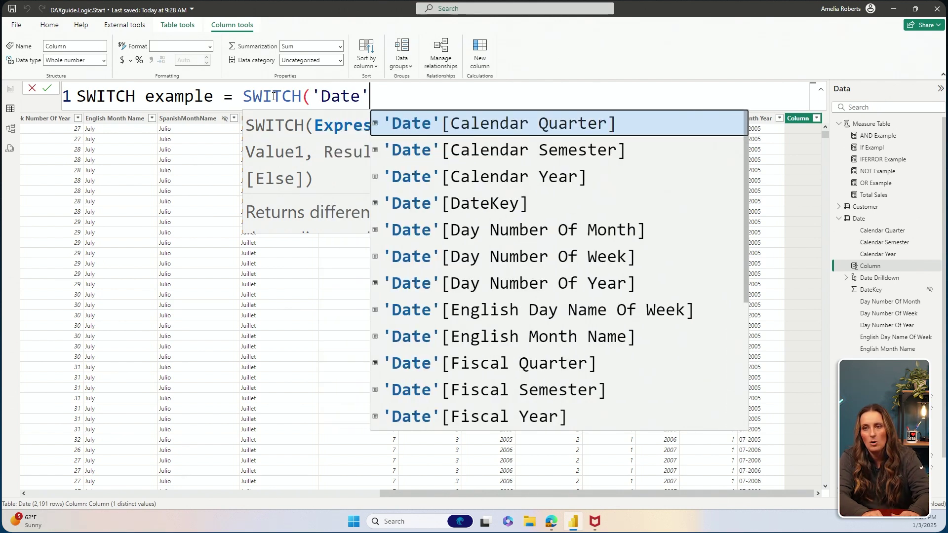
text([)
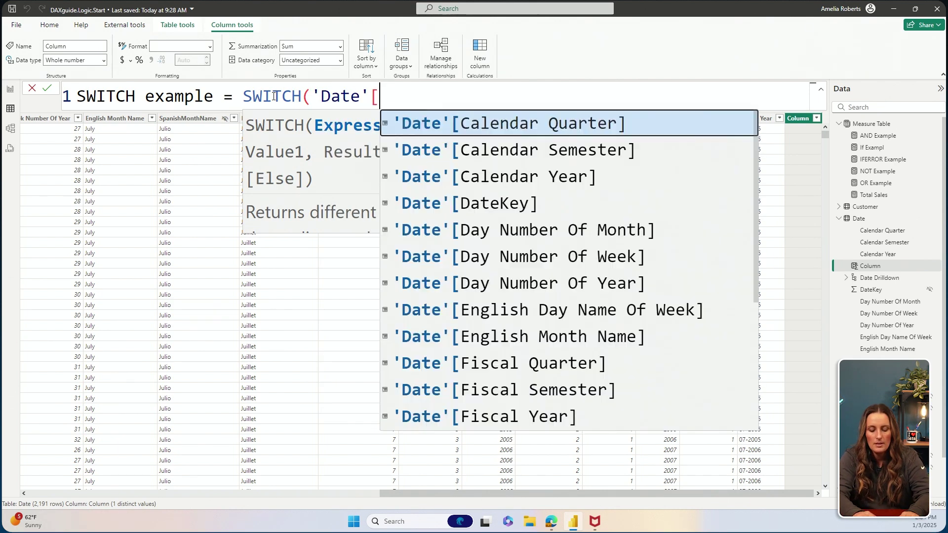
text(mon)
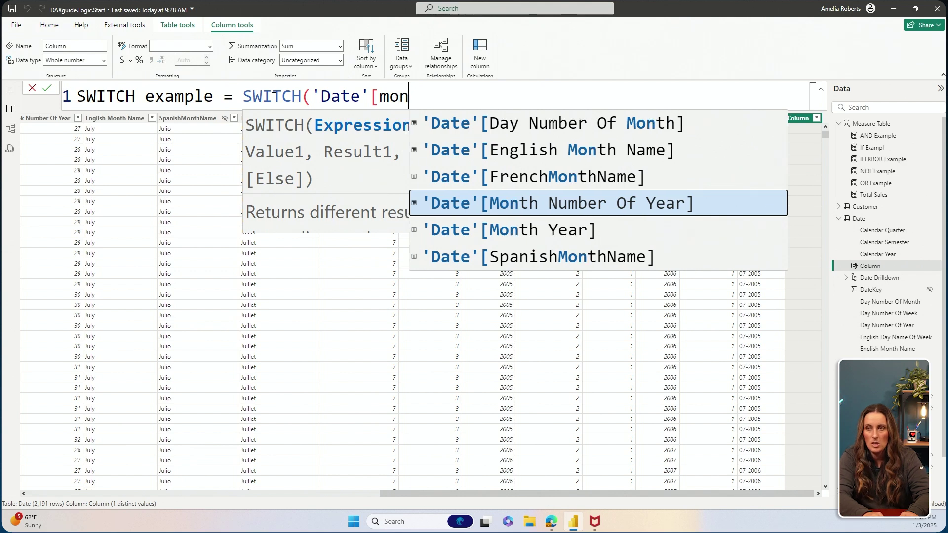
key(Tab)
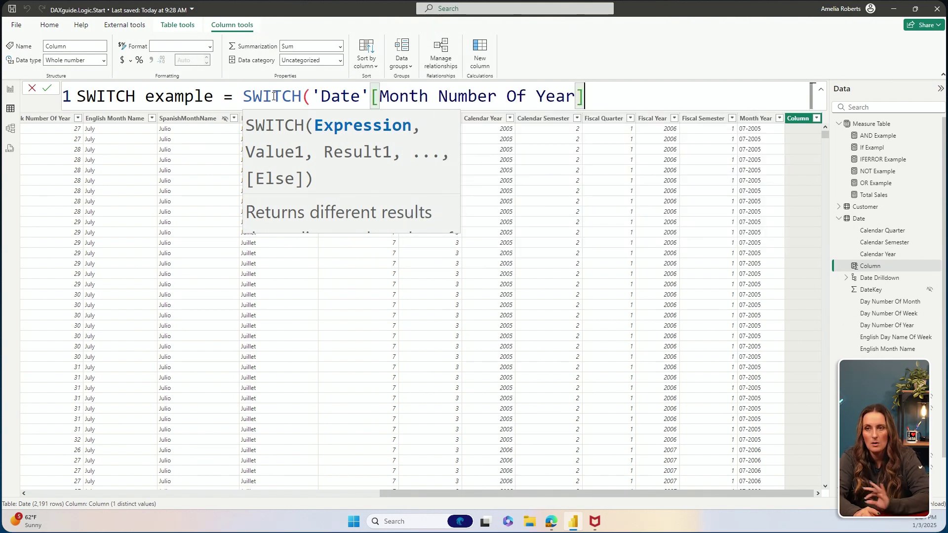
text(,)
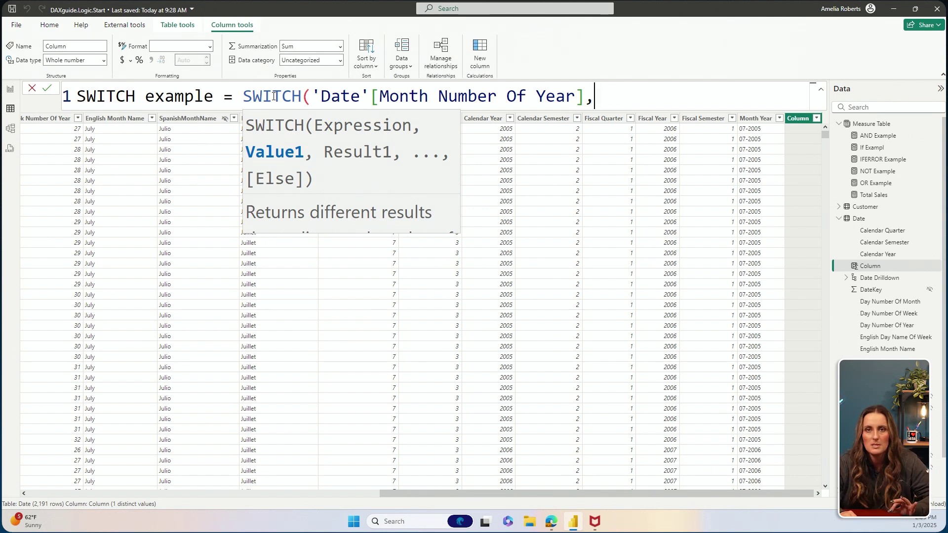
Step: Add the first value-result pair on a new line of the SWITCH formula, mapping 1 to "January"
key(shift+Return)
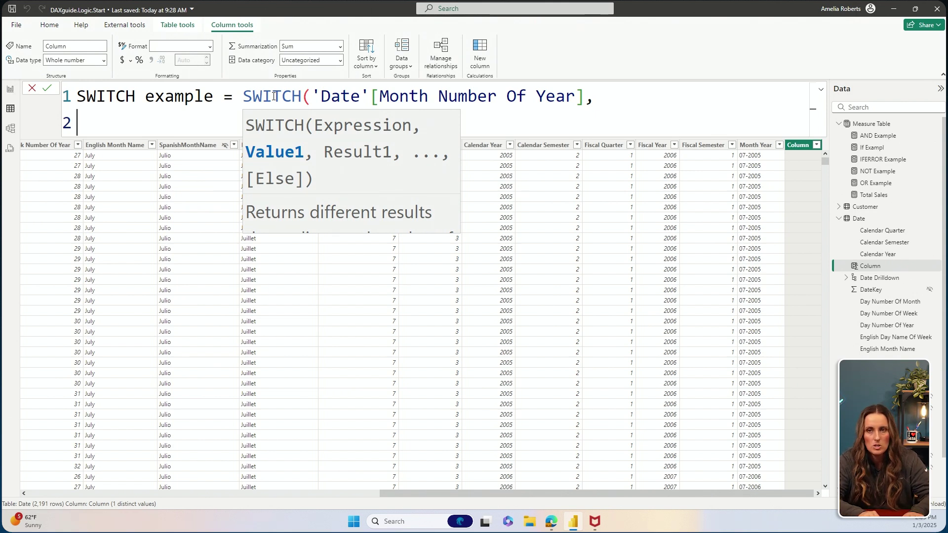
text(1)
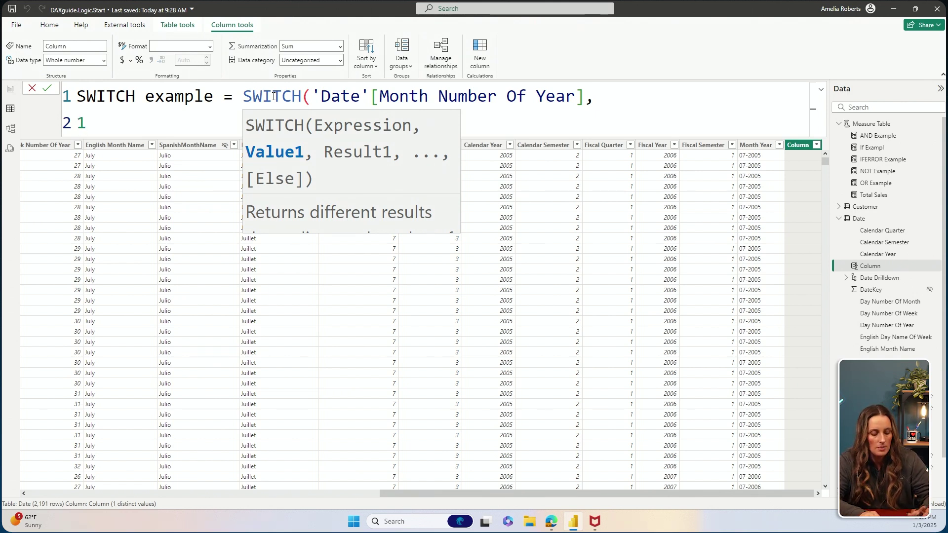
key(Escape)
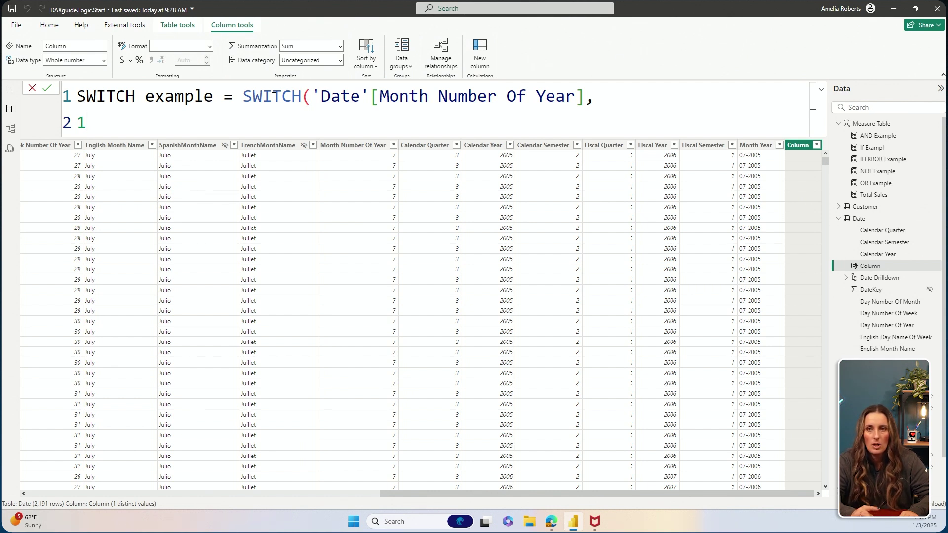
text(, )
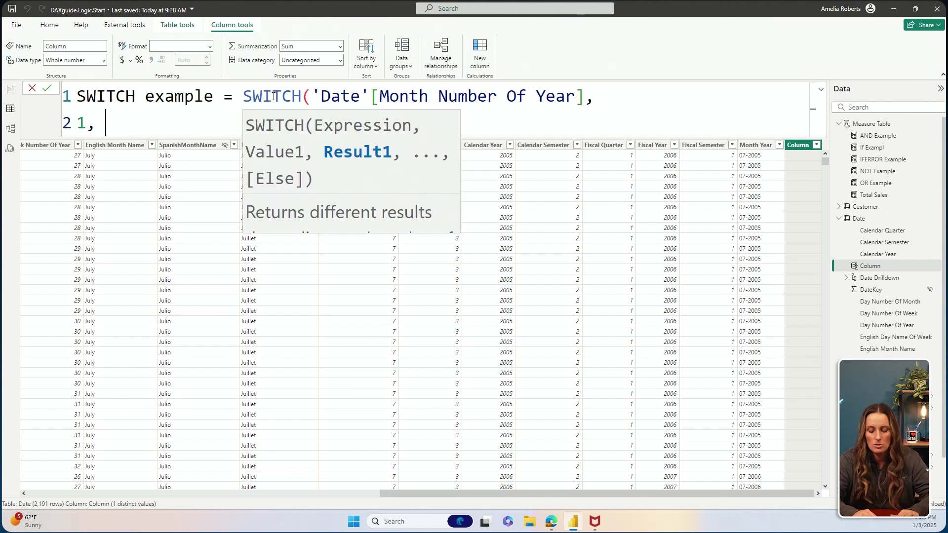
text("Janua)
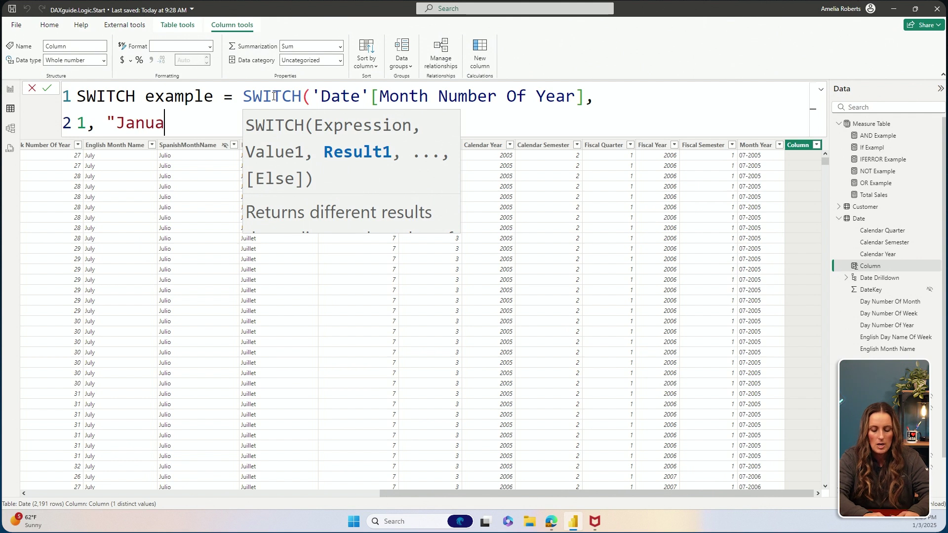
text(ry")
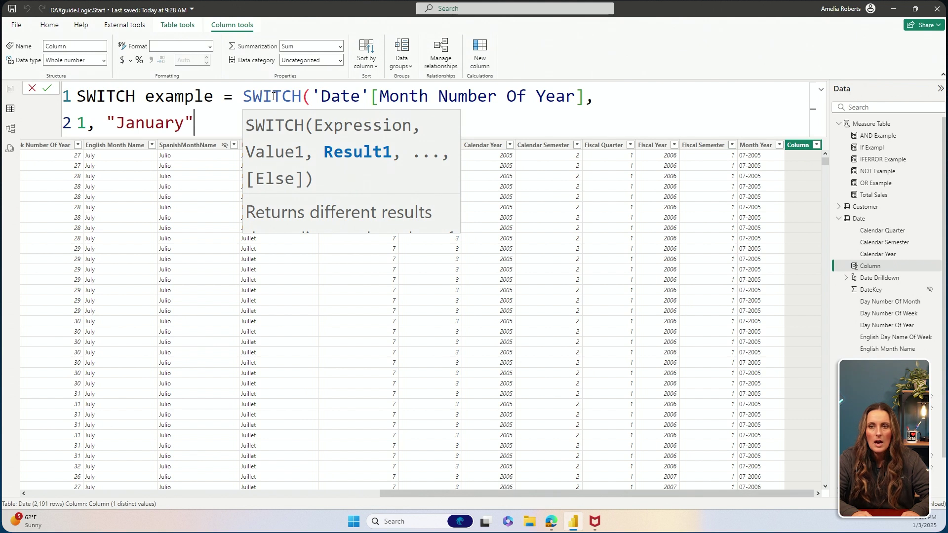
text(,)
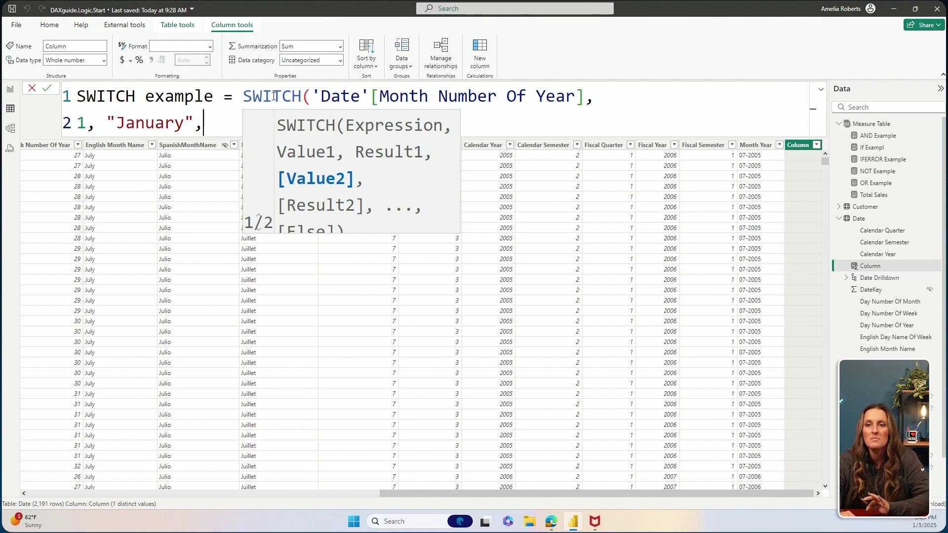
Step: Add a second value-result pair on its own line, mapping 2 to "February"
key(shift+Return)
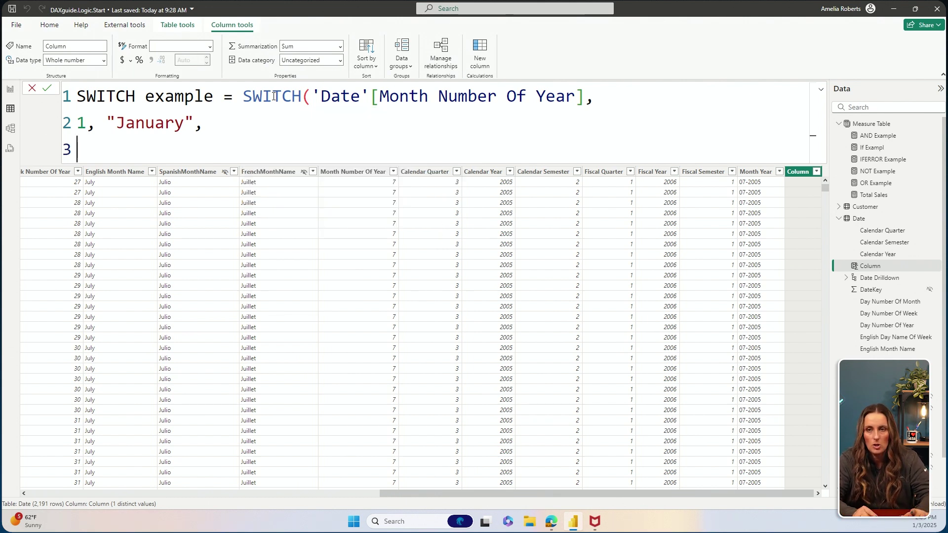
text(2,)
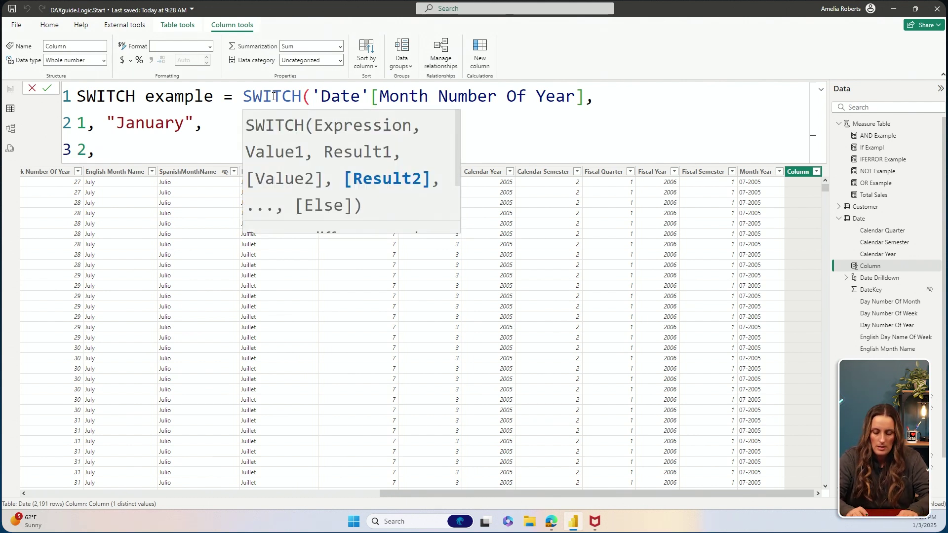
text( "Februar)
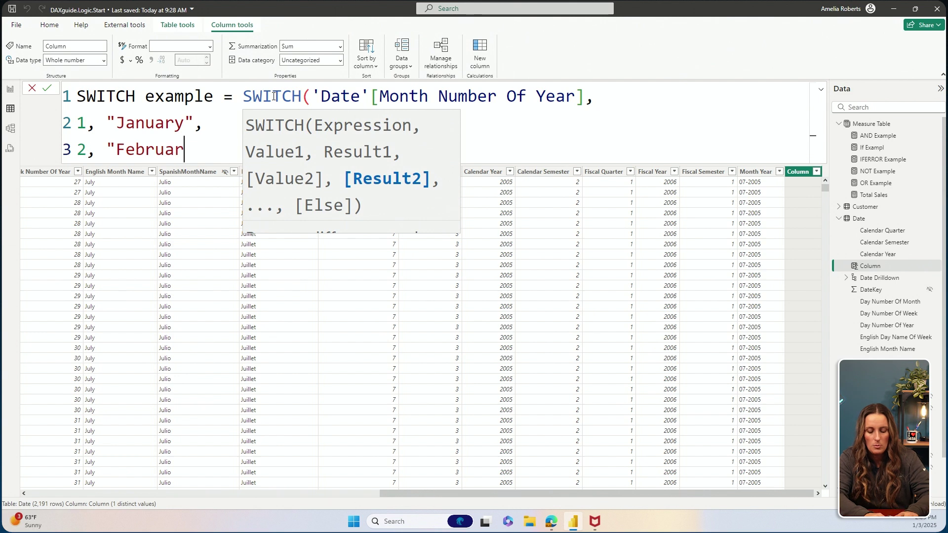
text(y")
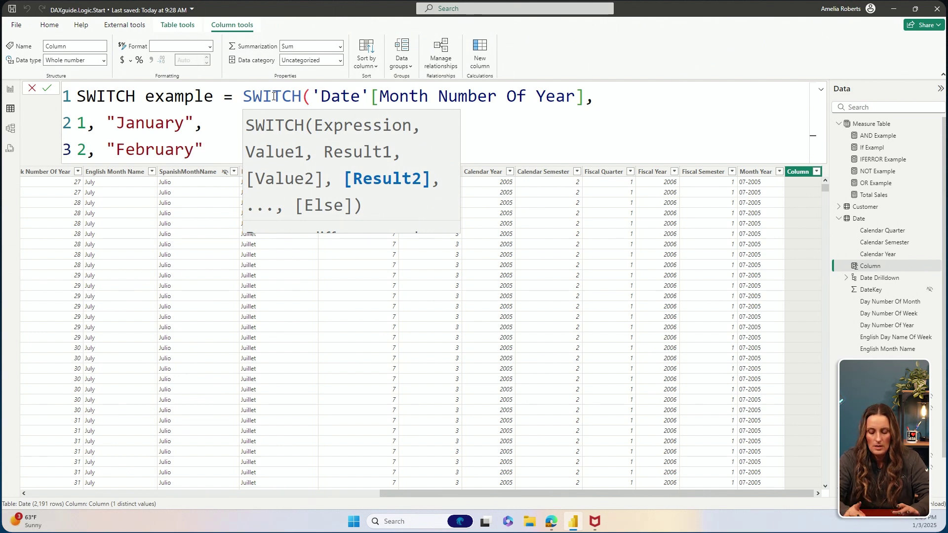
text(,)
Step: Add a third value-result pair on its own line, mapping 3 to "March"
key(shift+Return)
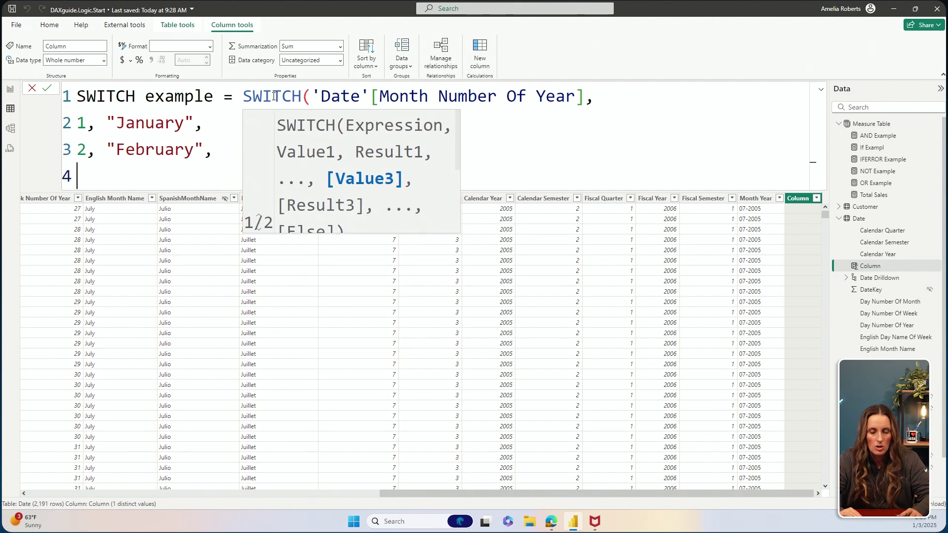
text(3, ")
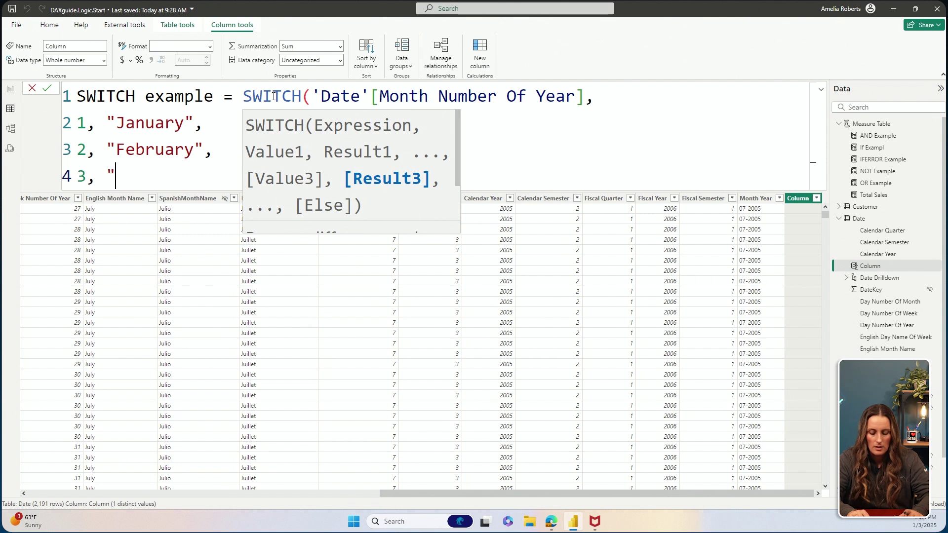
text(March)
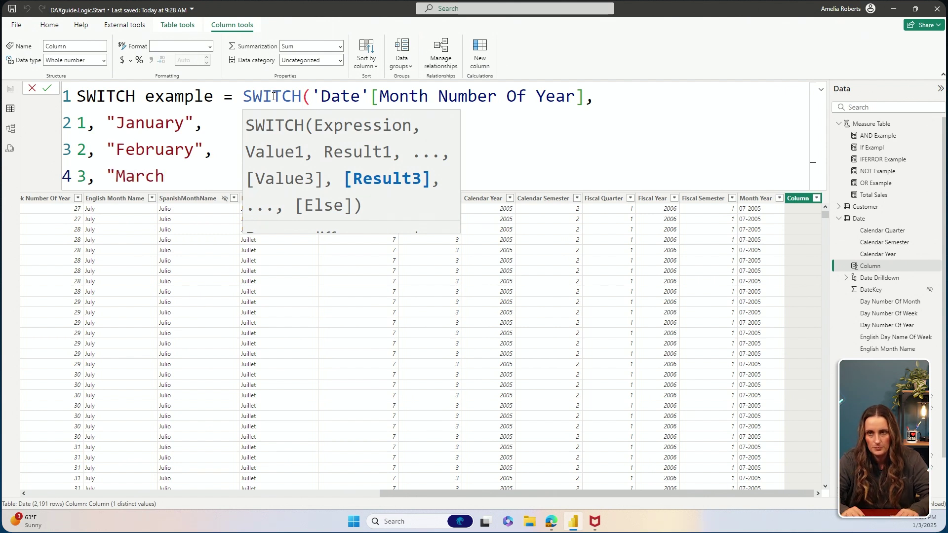
text(")
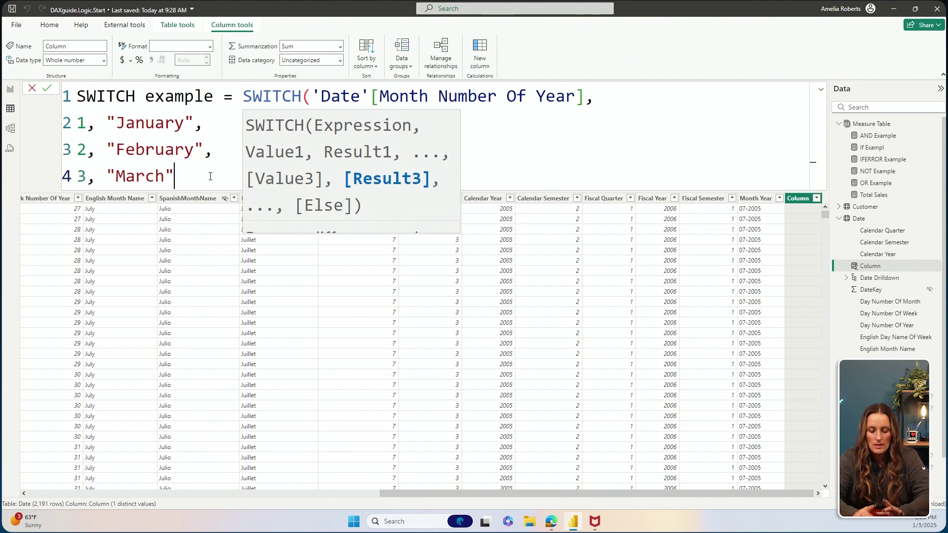
text(,)
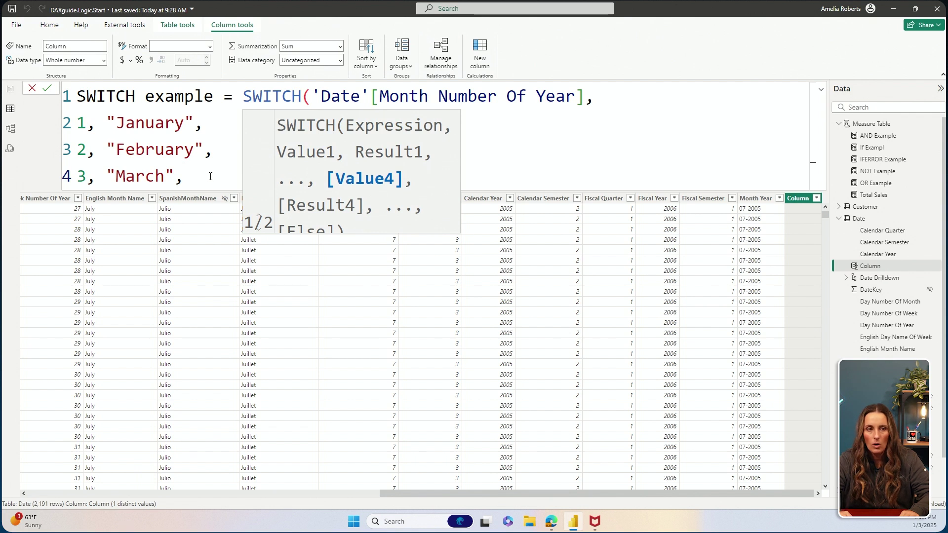
Step: Complete and commit the SWITCH formula with "Unknown" as the else result, and open the new column's filter list to view its distinct values
key(shift+Return)
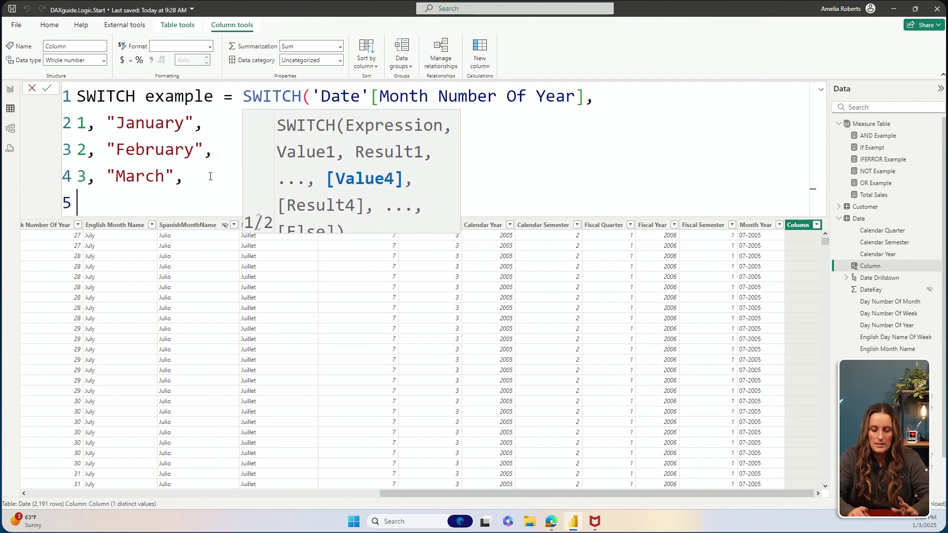
text(")
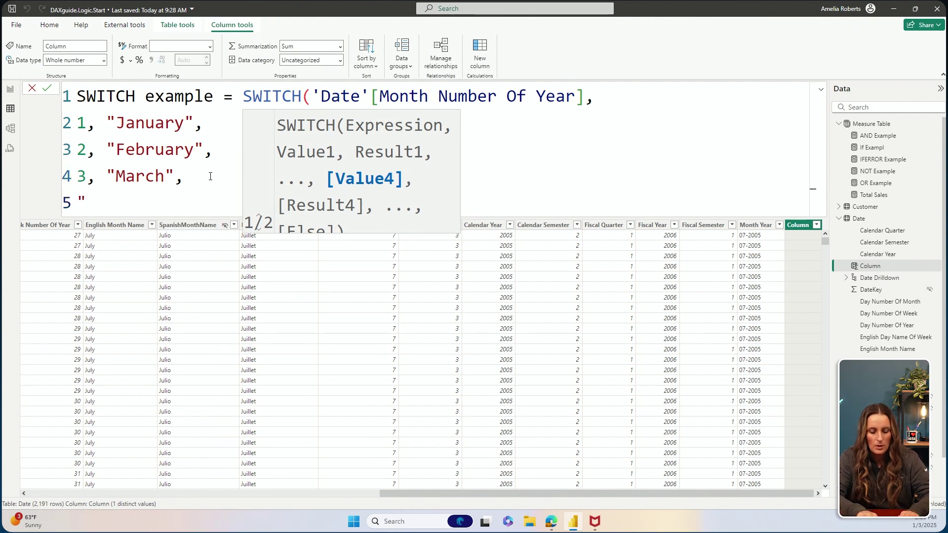
text(Unknown)
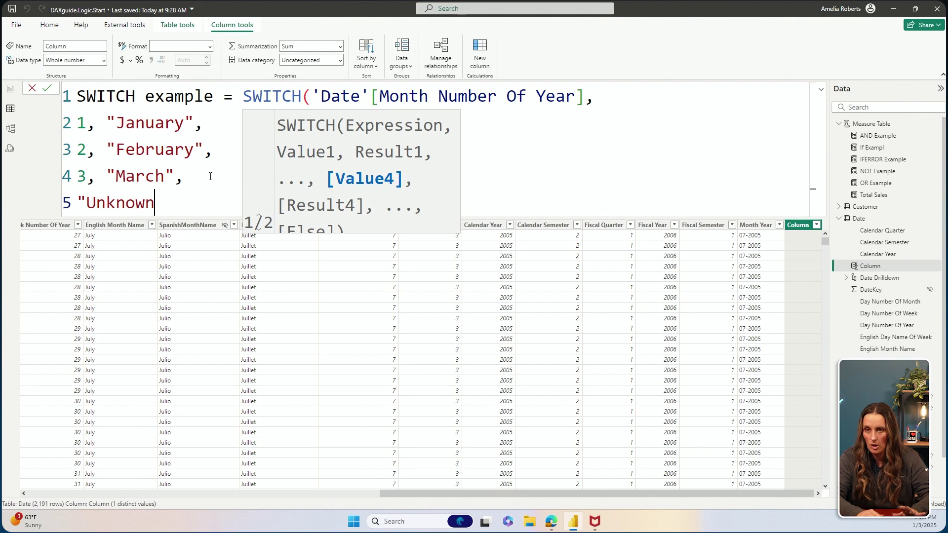
text(")
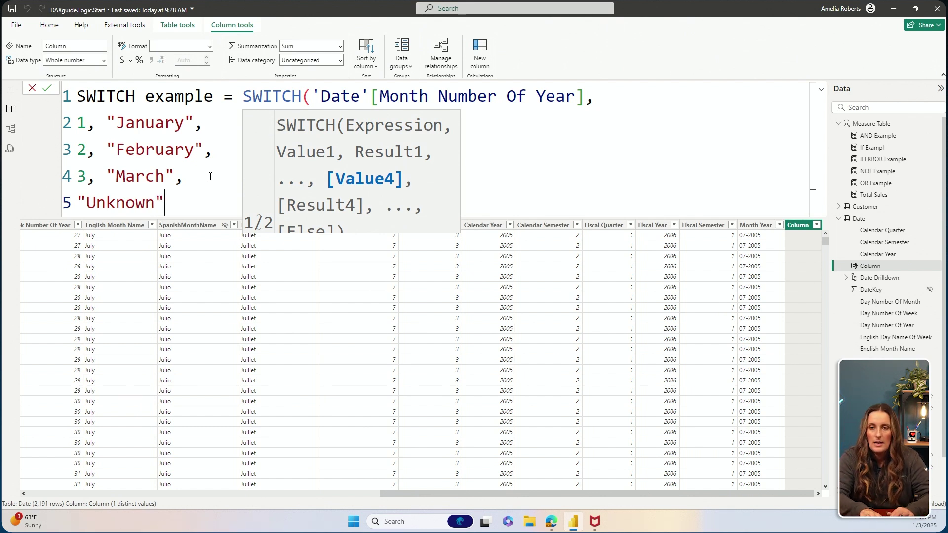
text())
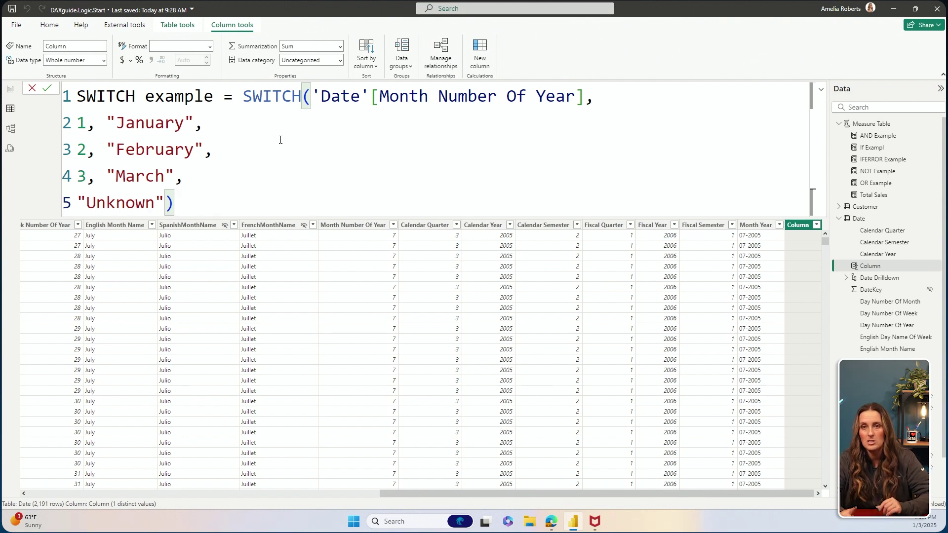
key(Return)
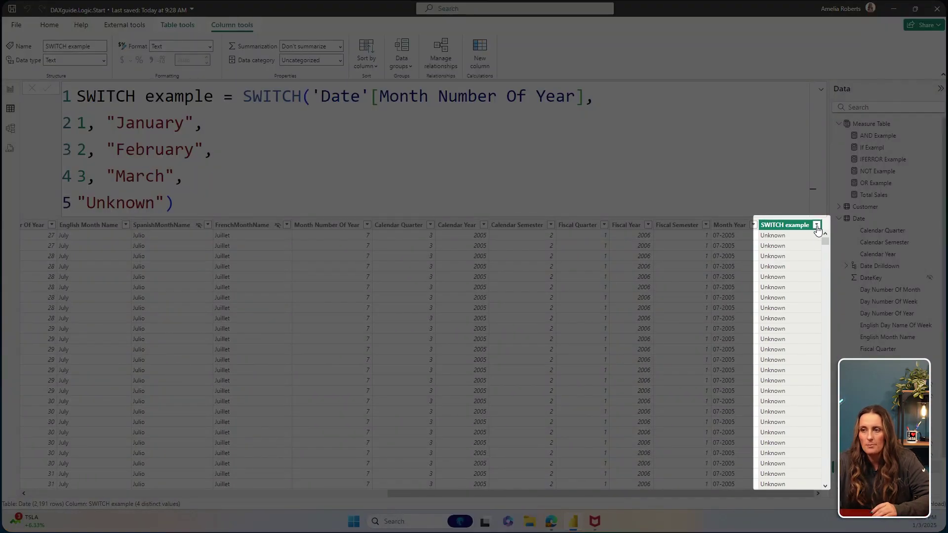
click(817, 226)
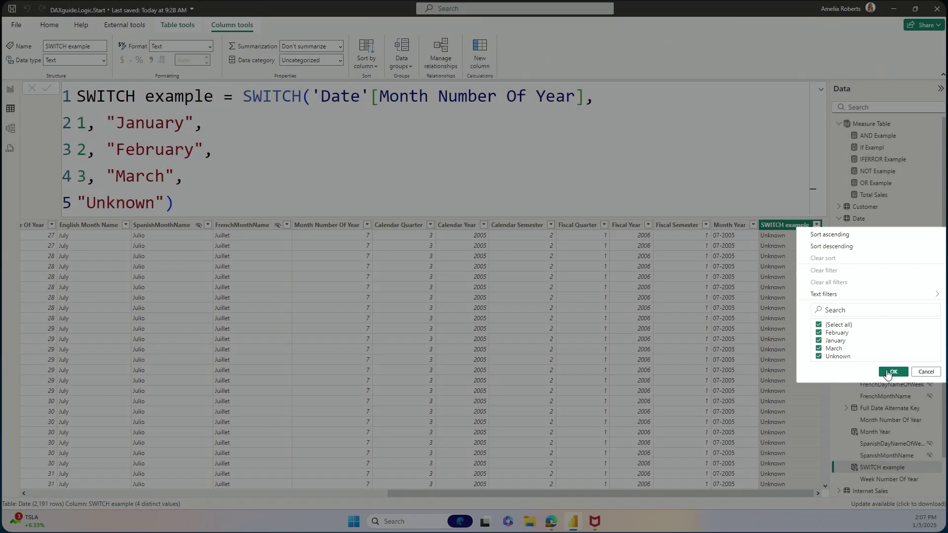
Step: Close the column's filter list and, in Report view, create a new measure named SwitchExample in the Measure Table
click(891, 372)
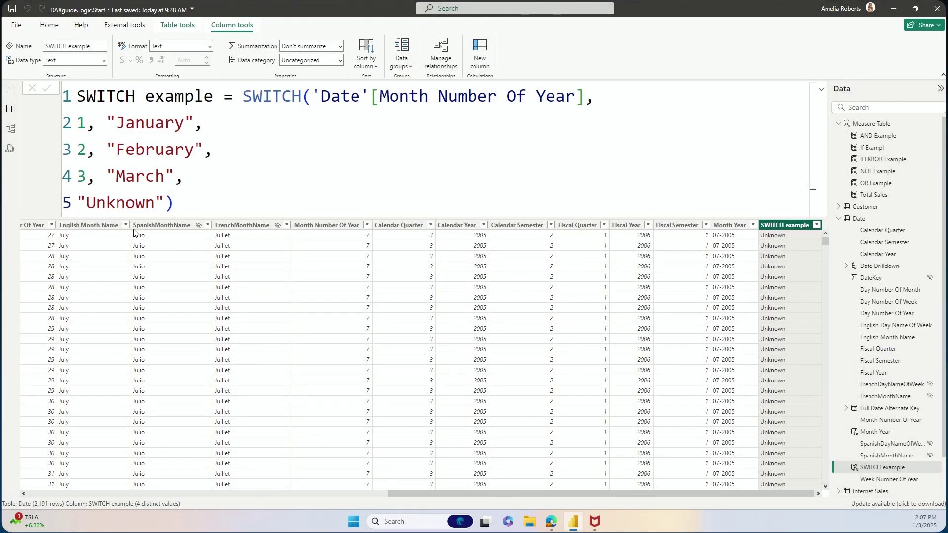
click(11, 90)
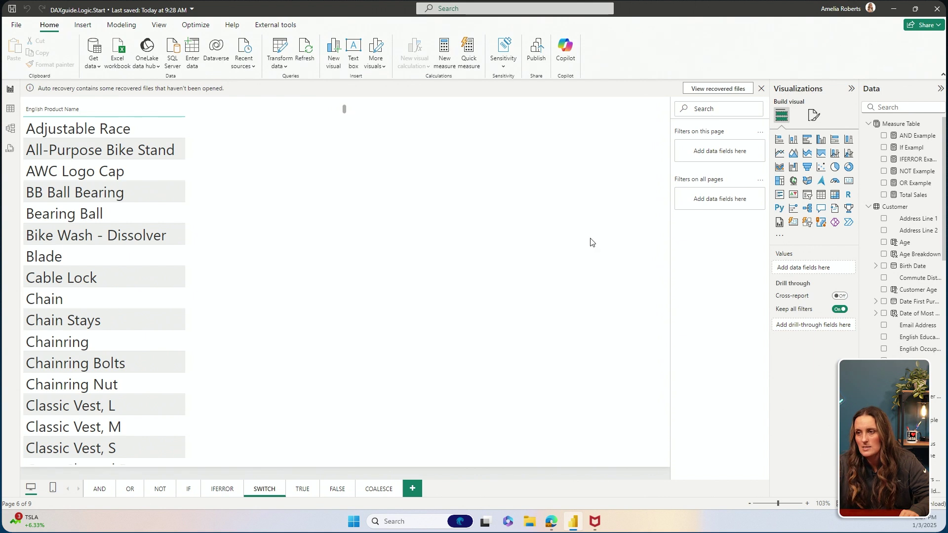
click(903, 125)
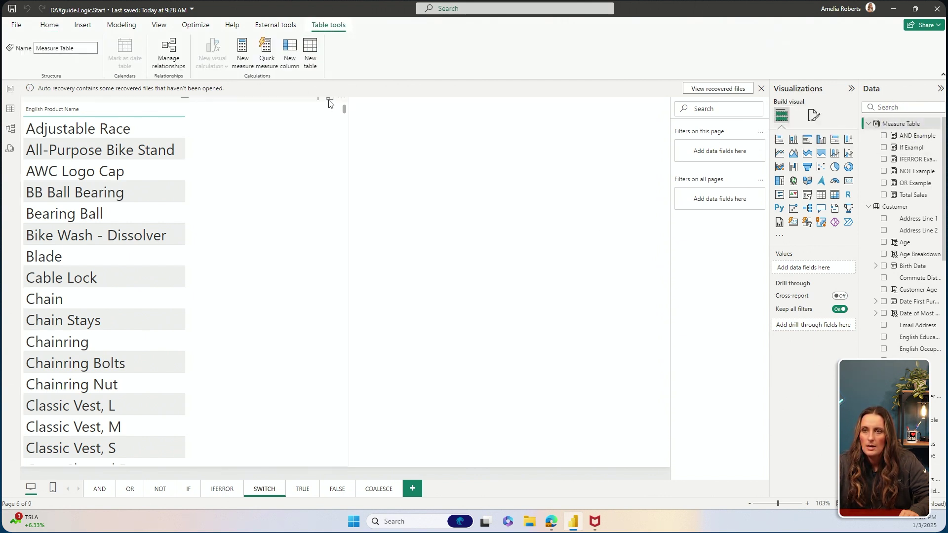
click(242, 45)
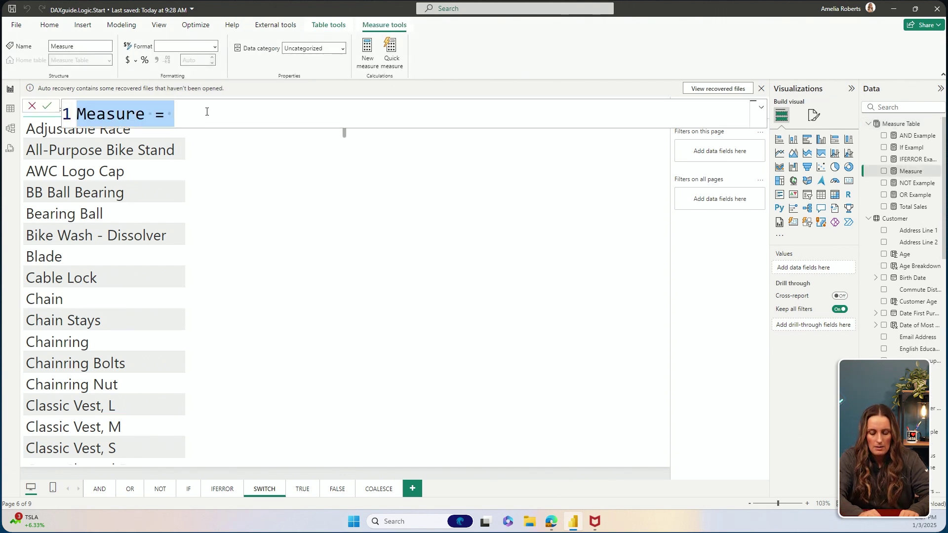
text(Swi)
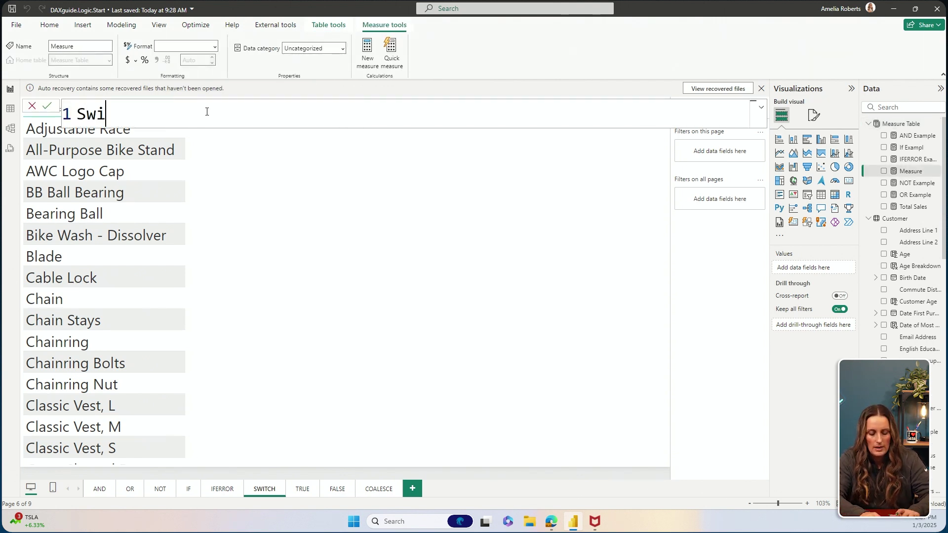
text(tchExample = )
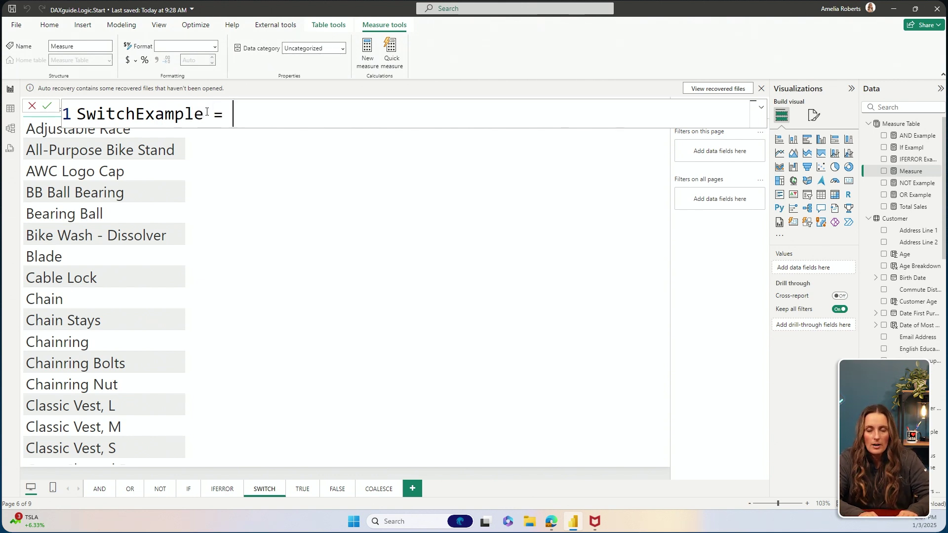
Step: Begin the SwitchExample formula with the SWITCH function, using TRUE() as its expression argument
text(switch)
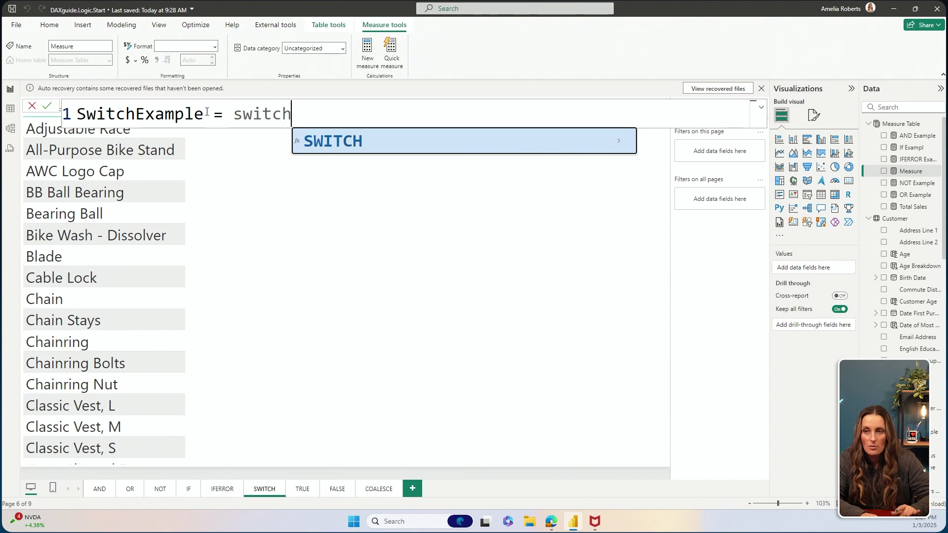
key(Tab)
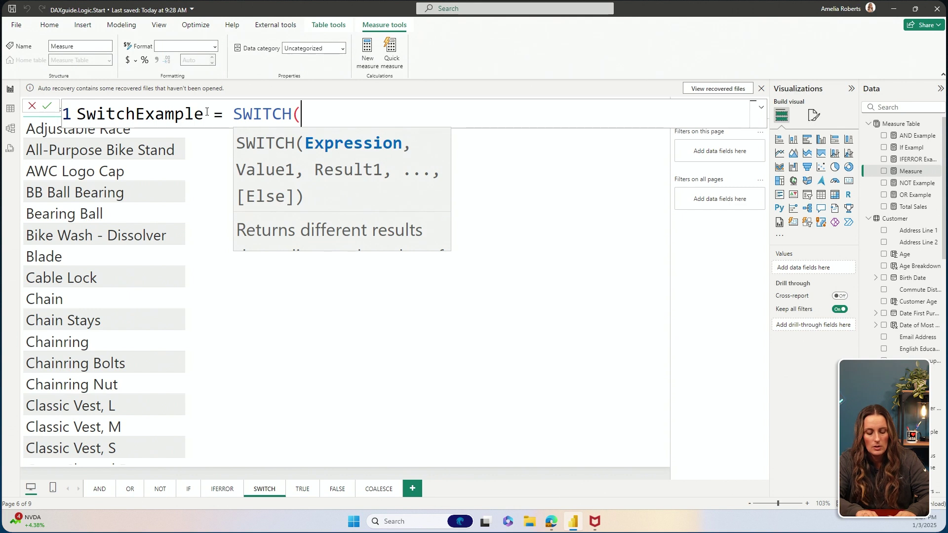
text(True)
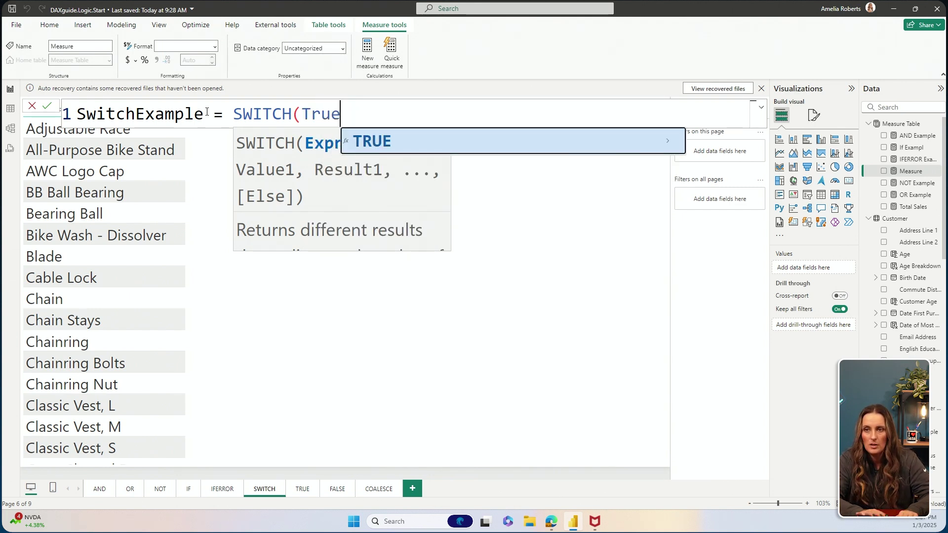
key(Tab)
text())
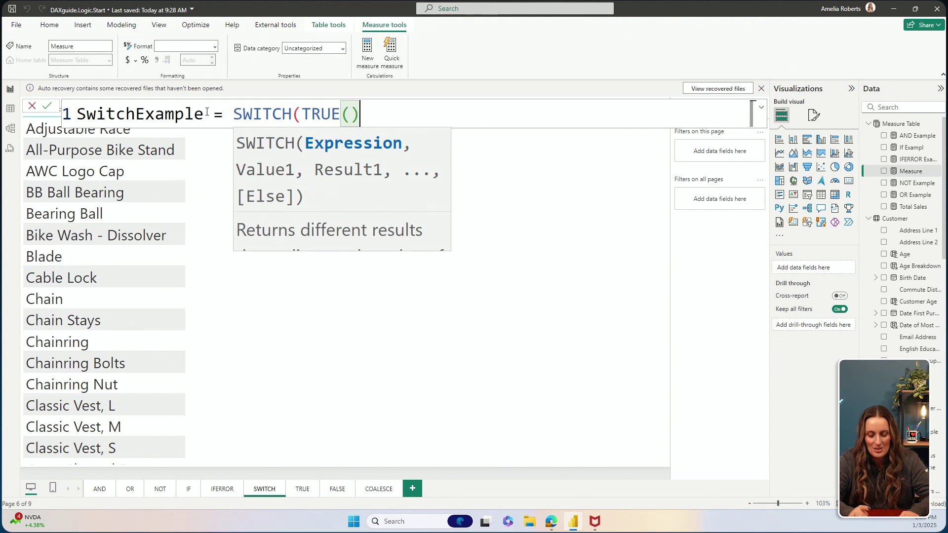
text(,)
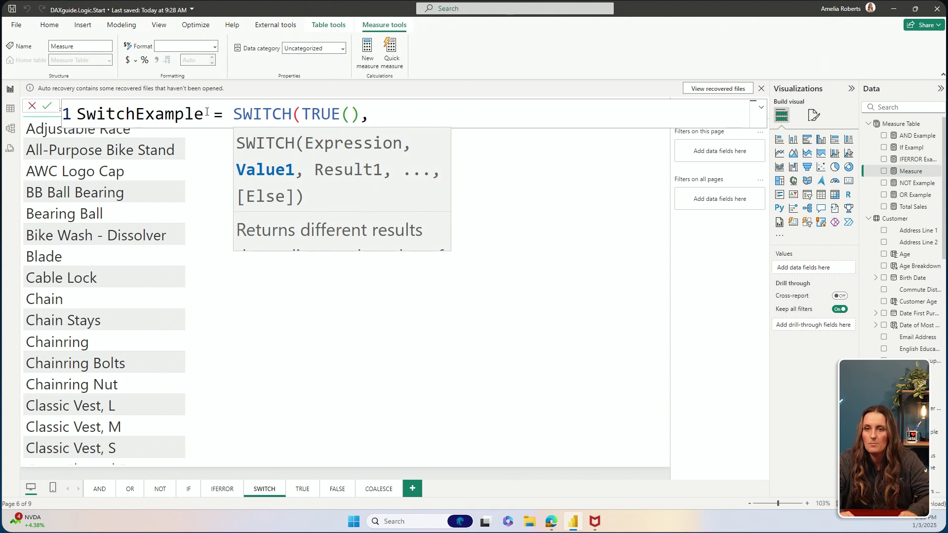
Step: Start the first condition on a new line with SUM of 'Internet Sales'[Sales Amount]
key(shift+Return)
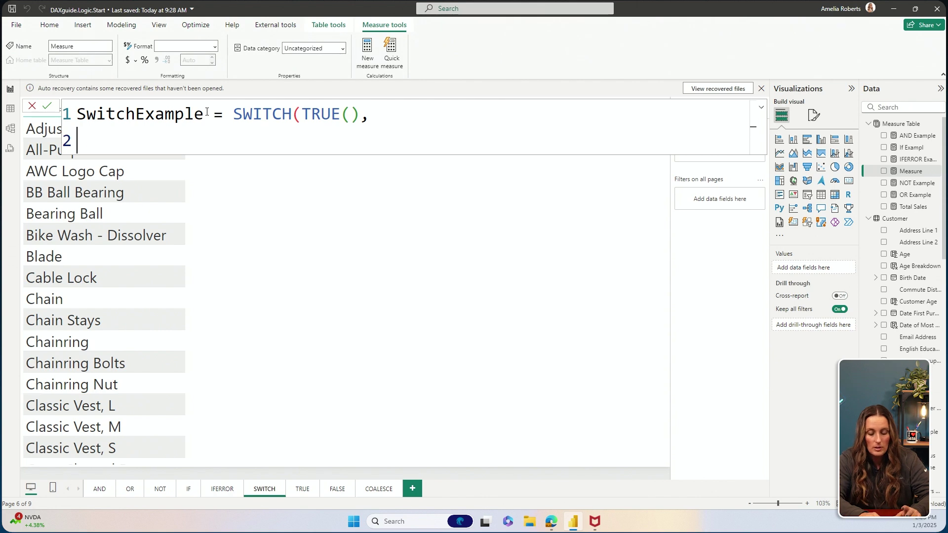
text(sum)
key(Tab)
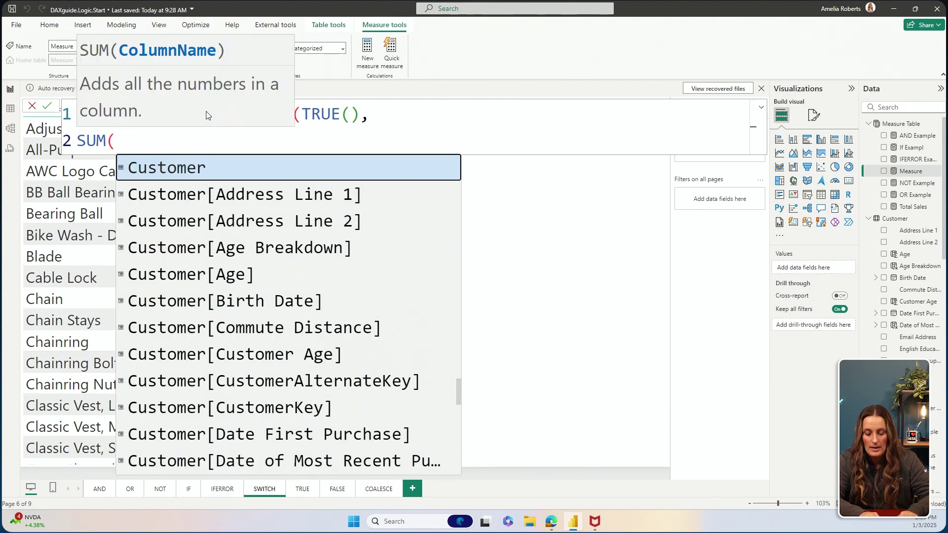
text('interne)
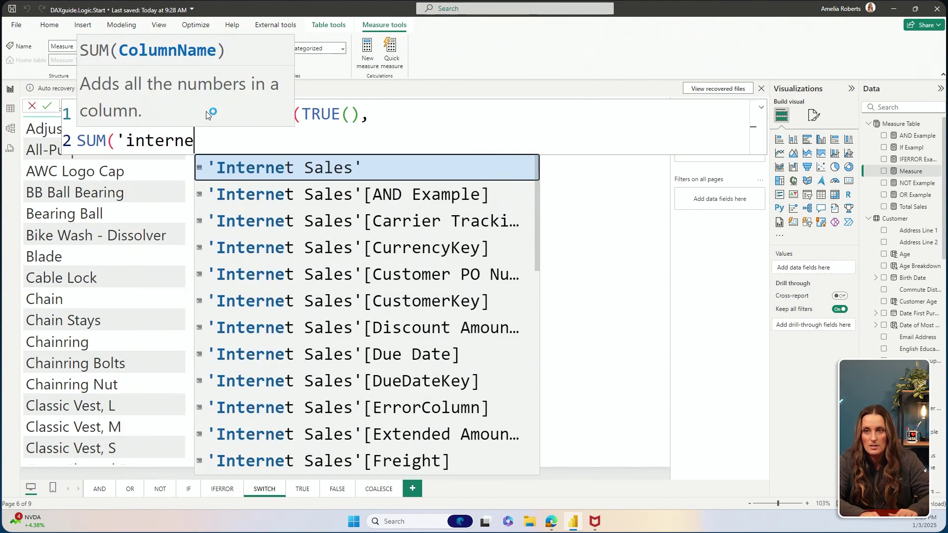
key(Tab)
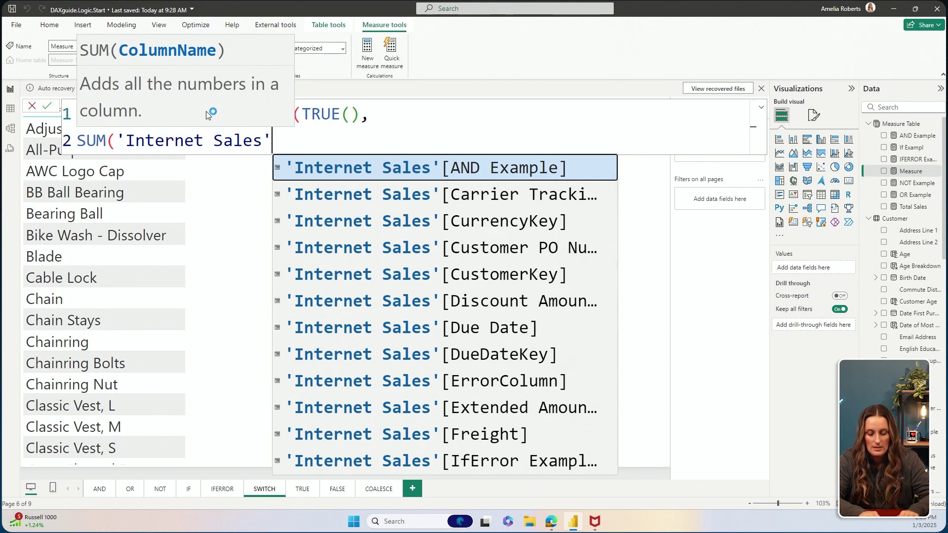
text([sale)
key(Tab)
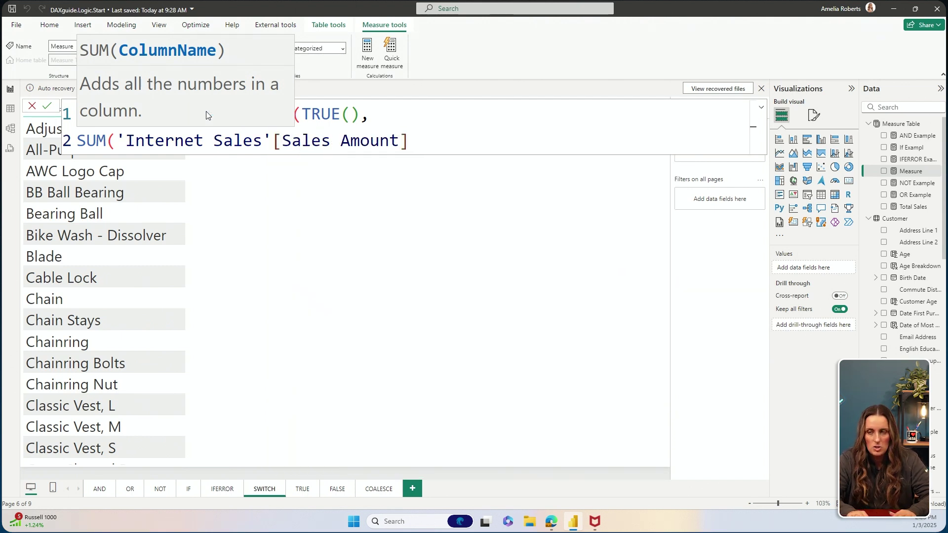
Step: Complete the first condition with the comparison >100000 and the result "Excellent", ending the line with a comma
text(>)
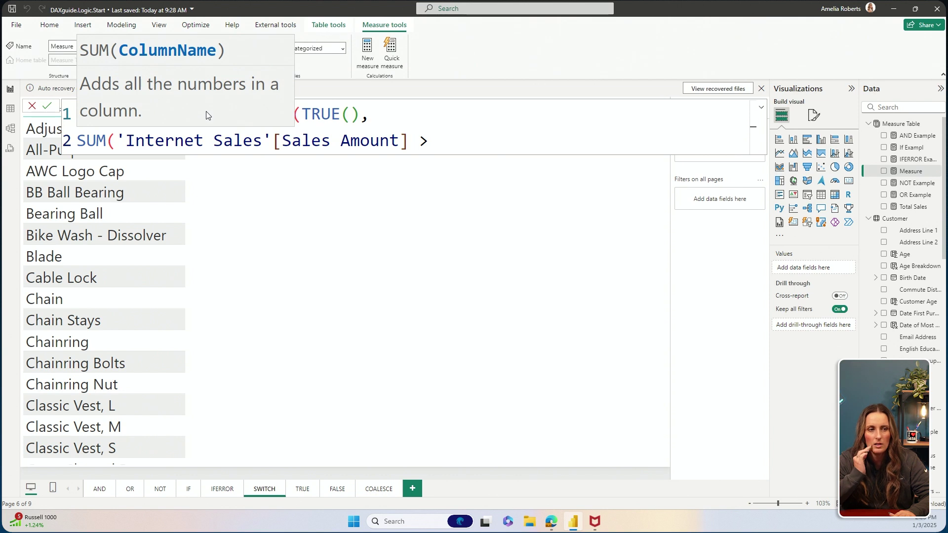
text(10)
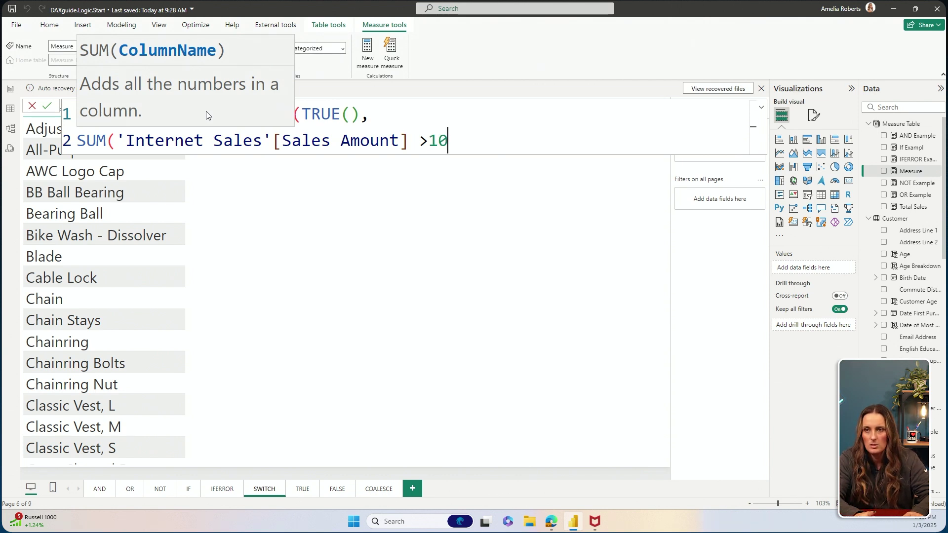
text(0000)
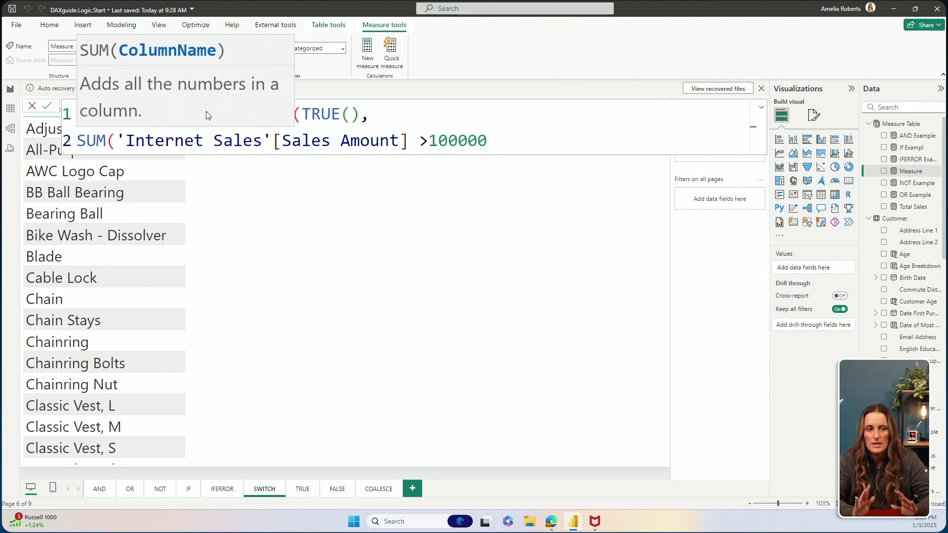
text(, ")
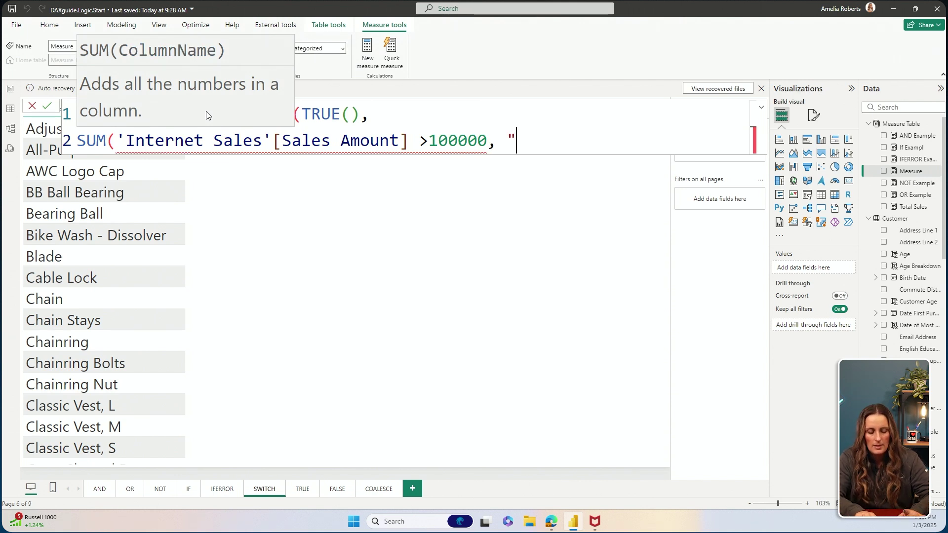
text(Excel)
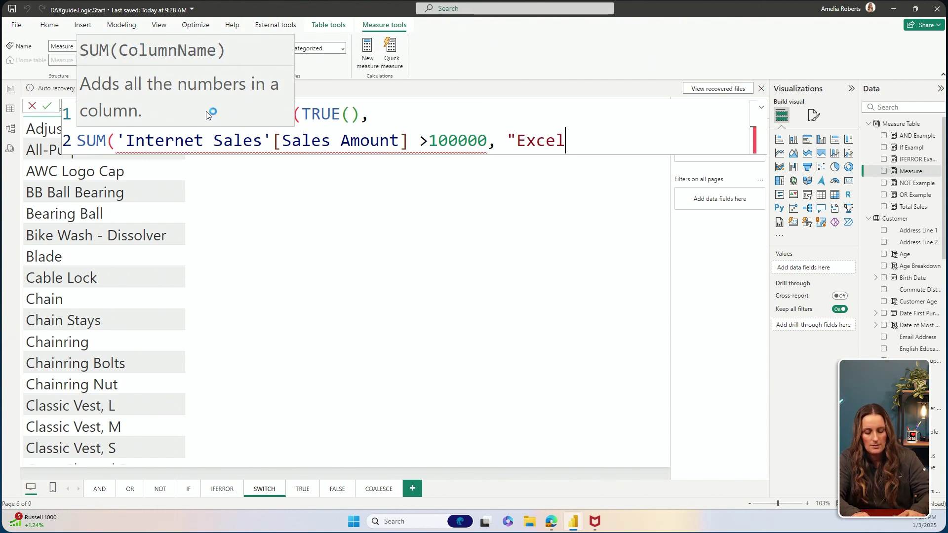
text(lent)
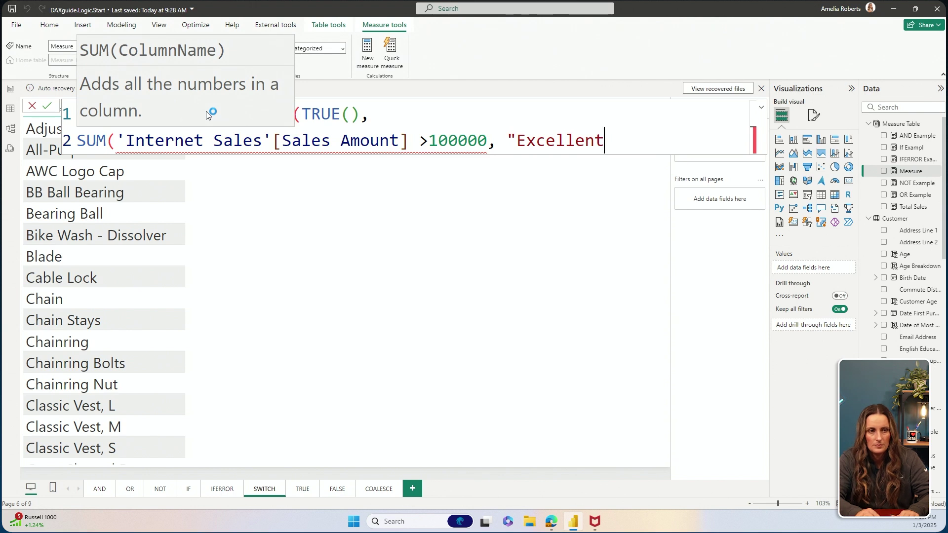
text(")
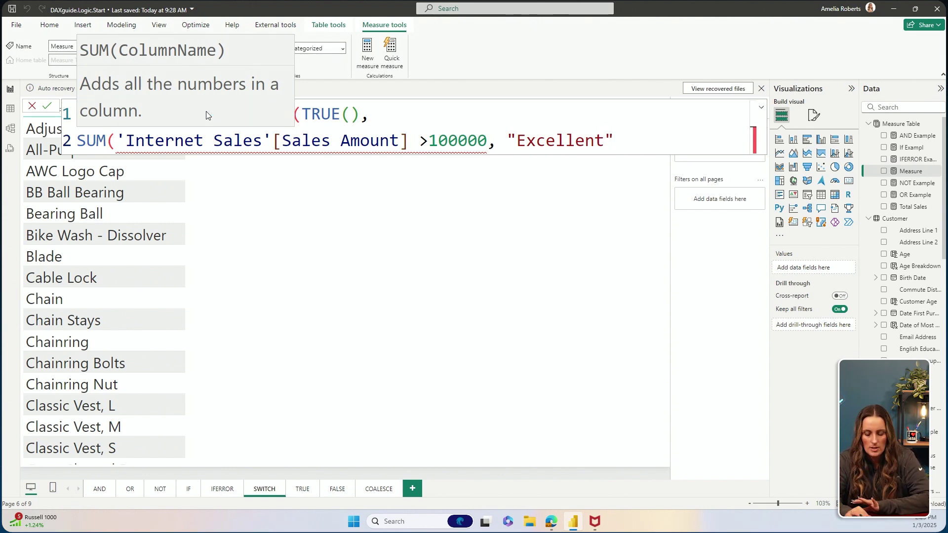
text(,)
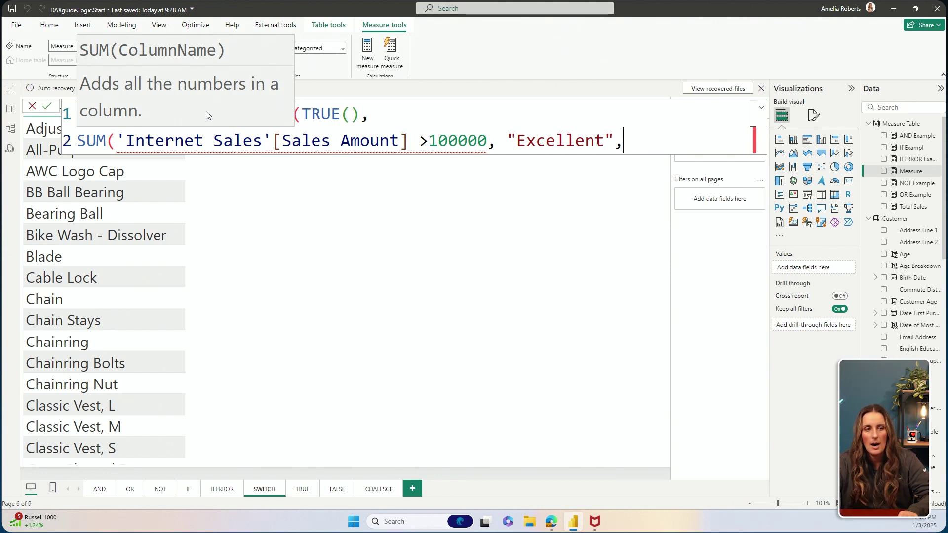
Step: Insert the missing closing parenthesis of SUM directly after [Sales Amount] in the first condition
click(409, 140)
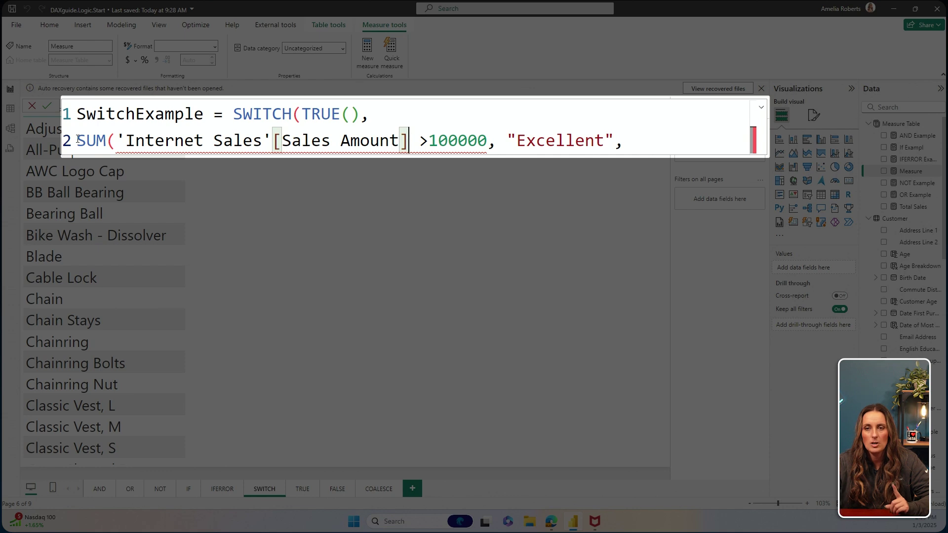
mouse_move(103, 144)
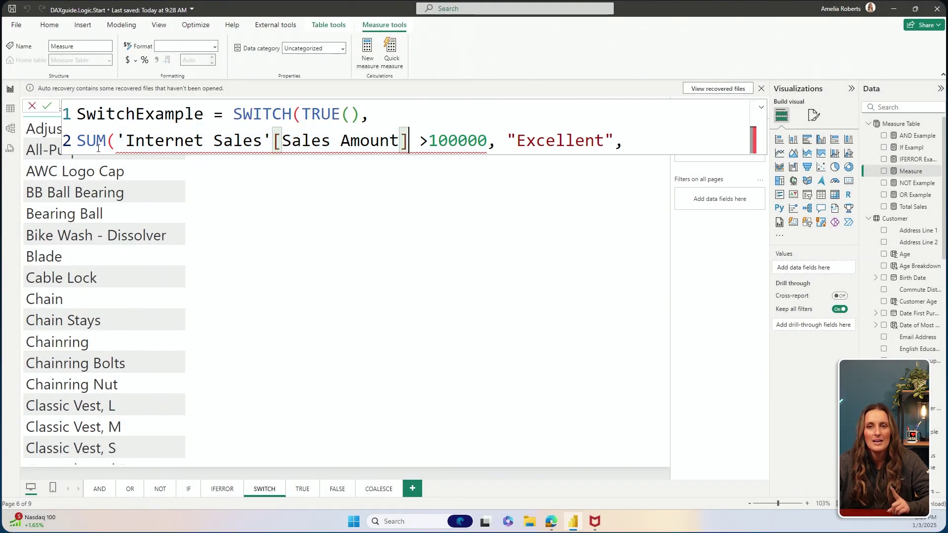
mouse_move(402, 144)
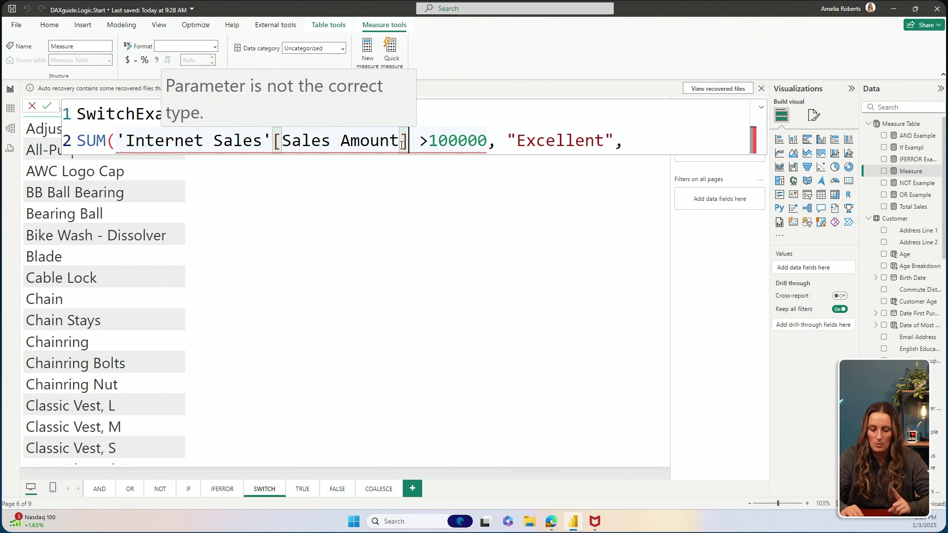
text())
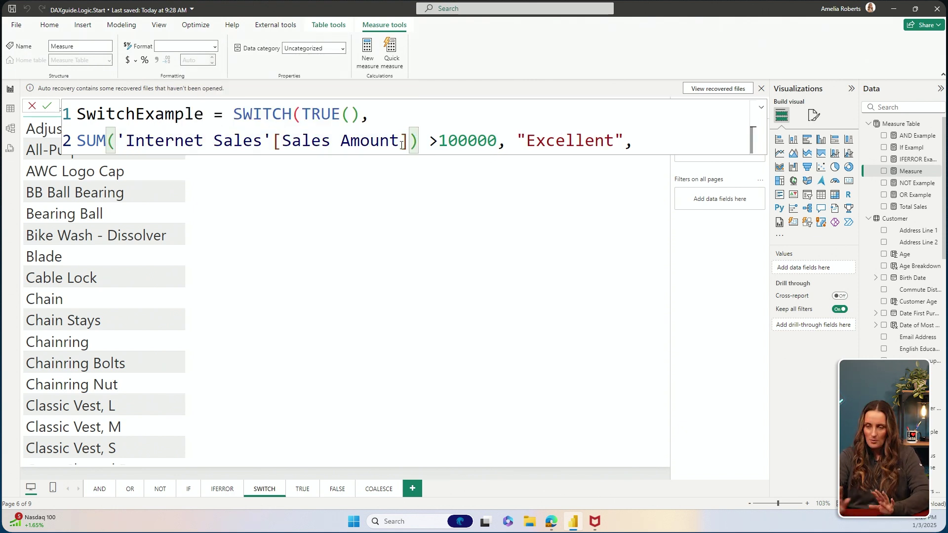
Step: Duplicate the whole "Excellent" condition line onto a new third line of the SWITCH formula
click(649, 138)
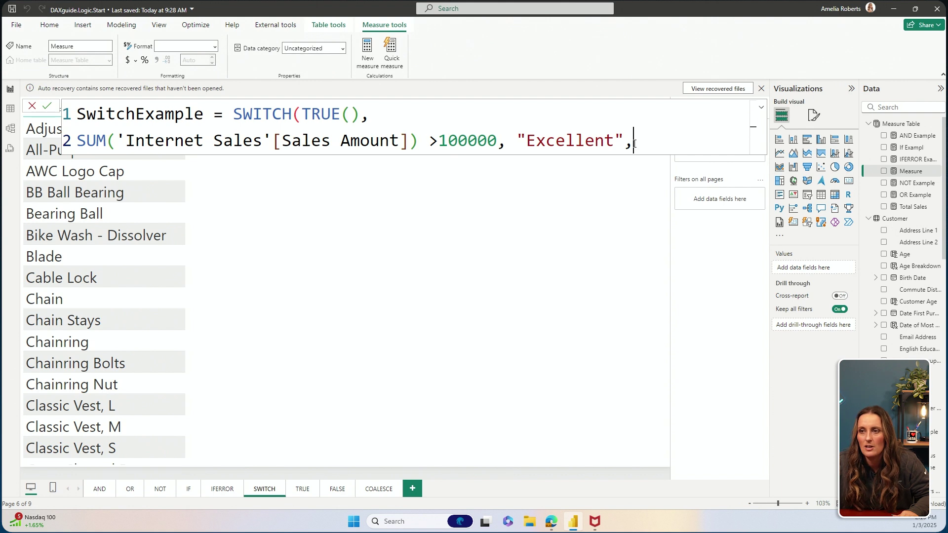
drag(632, 143, 80, 147)
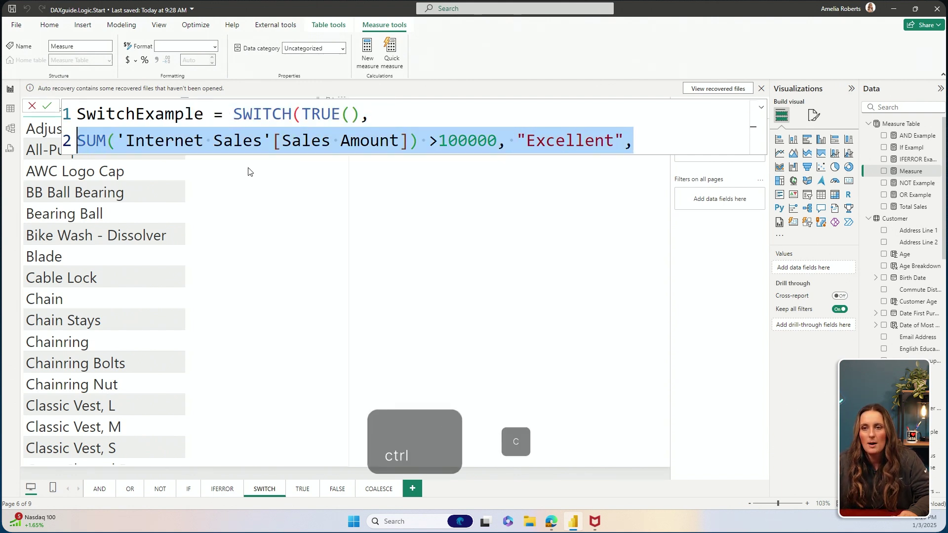
key(ctrl+c)
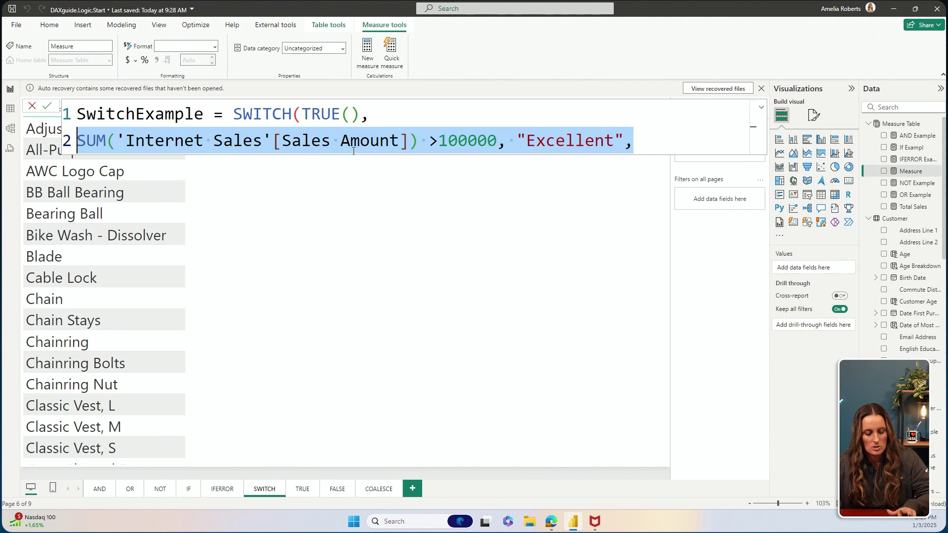
click(663, 142)
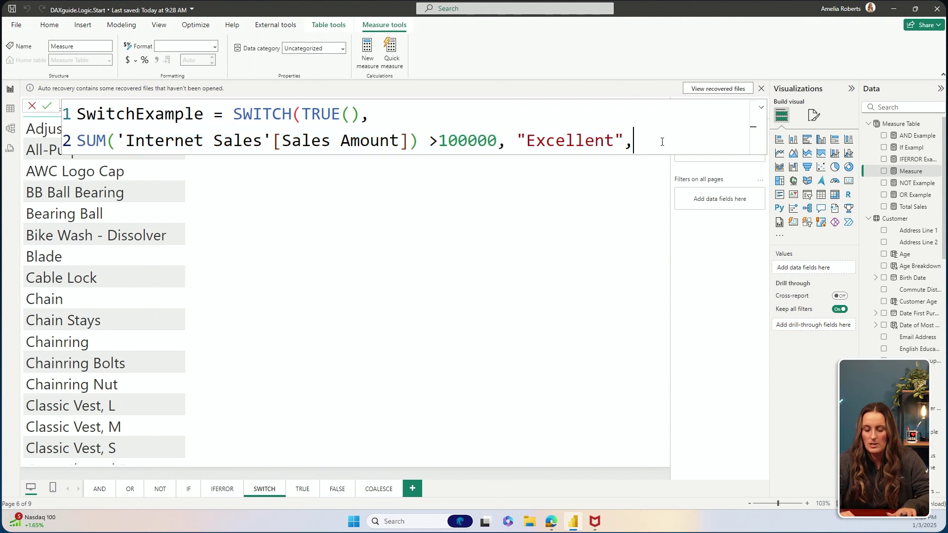
key(shift+Return)
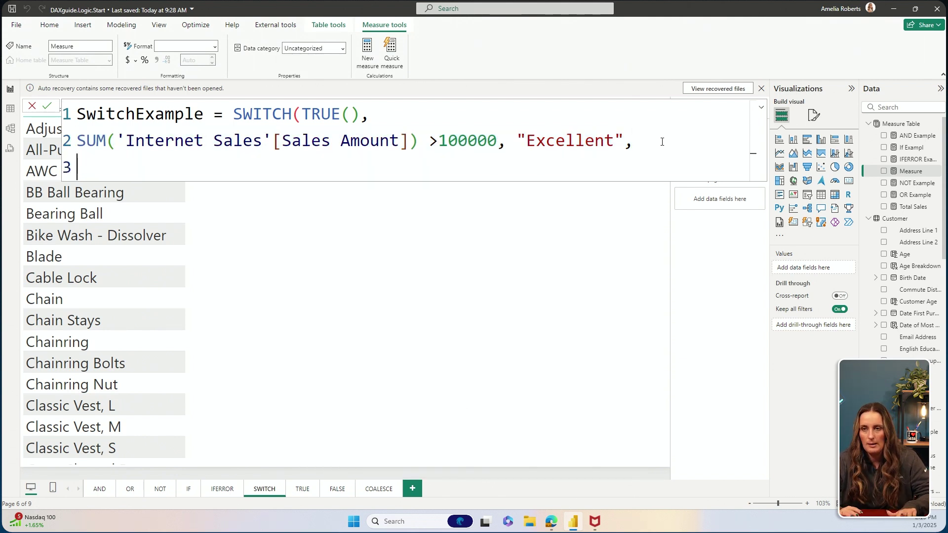
key(ctrl+v)
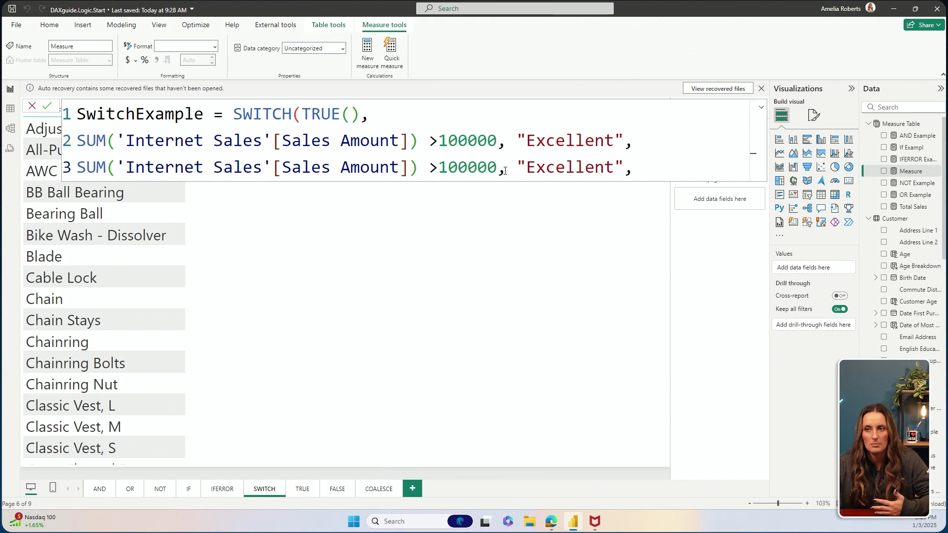
Step: Change the duplicated condition on line 3 to the threshold 50000 and the result "Good"
drag(496, 168, 443, 166)
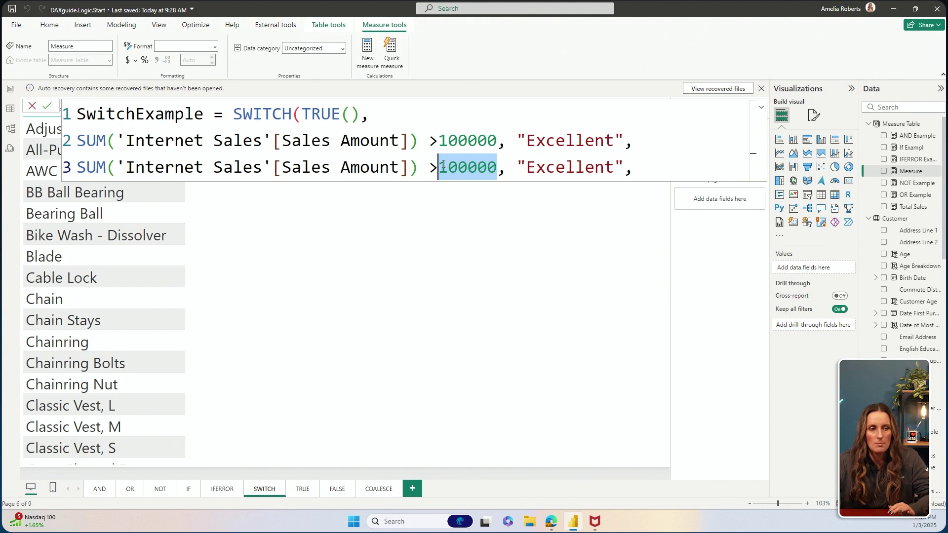
text(50000)
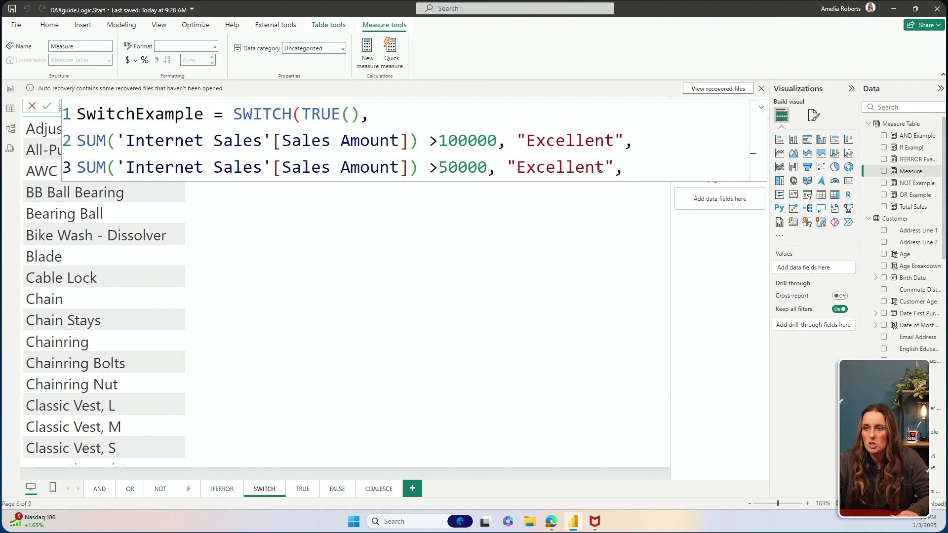
drag(604, 167, 521, 167)
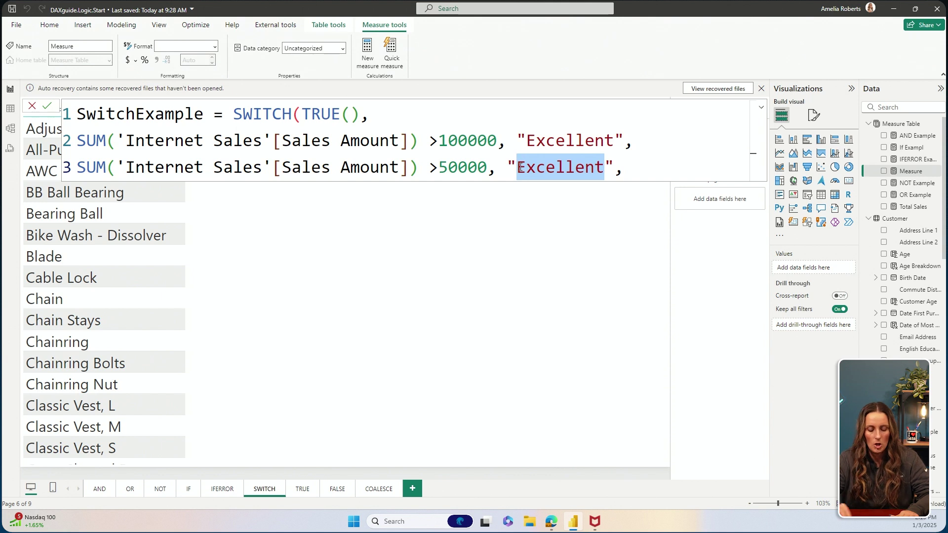
text(Good)
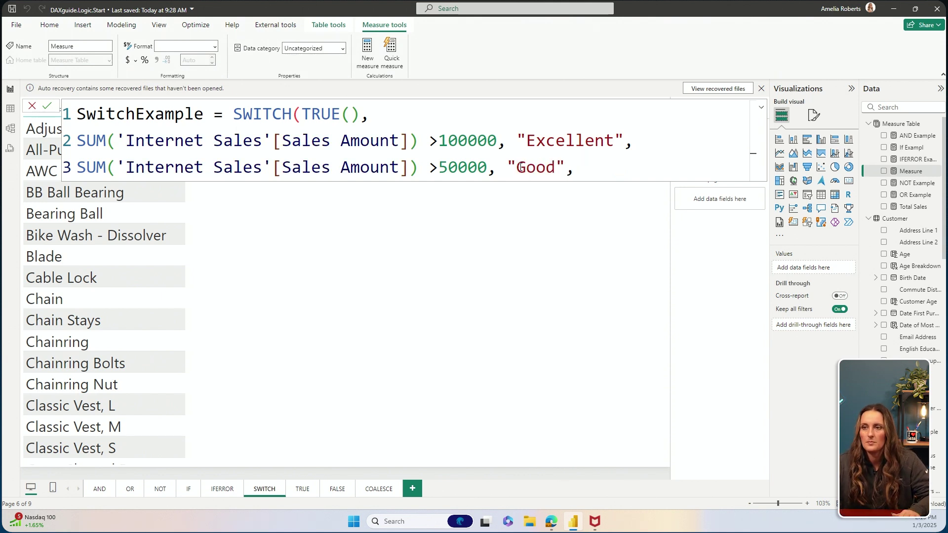
Step: Add another copy of the condition as line 4, with the threshold 10000 and the result "Average"
click(587, 173)
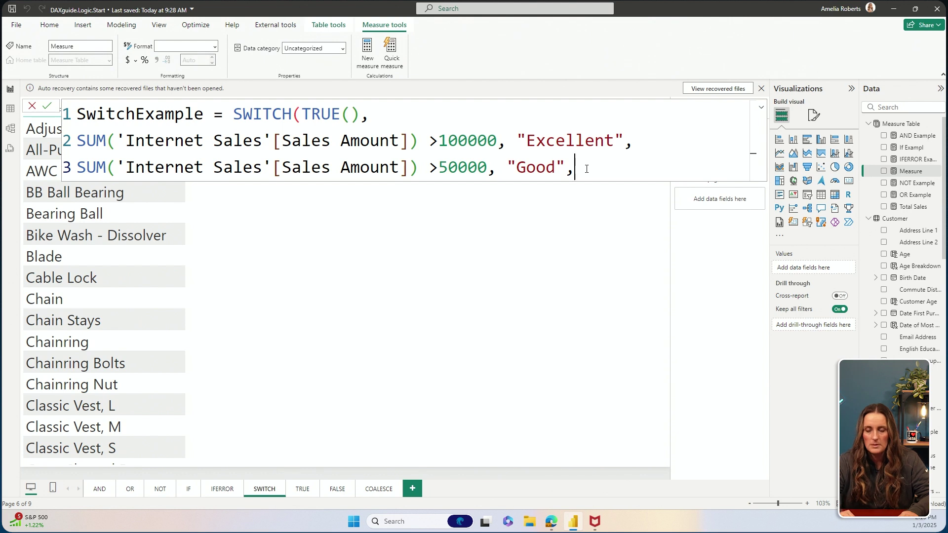
key(shift+Return)
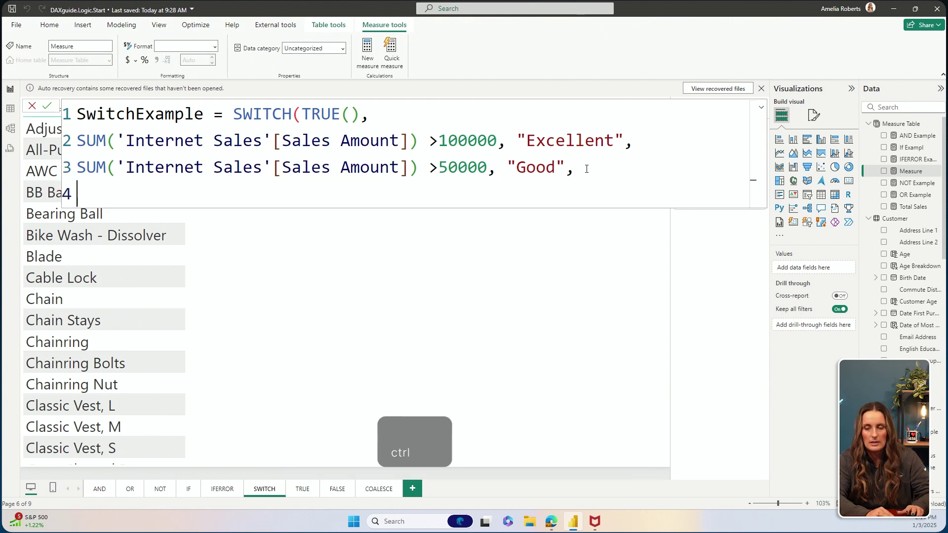
key(ctrl+v)
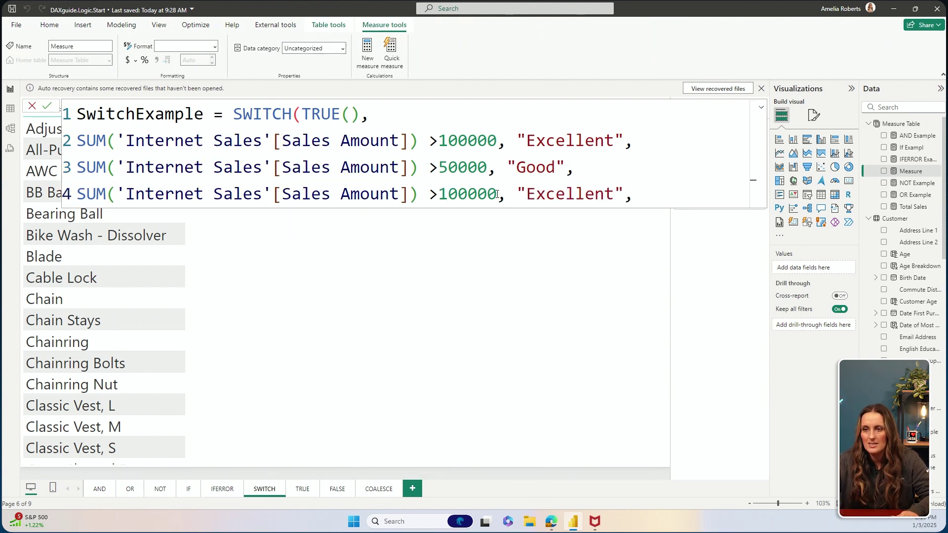
mouse_move(497, 194)
mouse_down()
mouse_move(467, 196)
mouse_move(488, 198)
mouse_up()
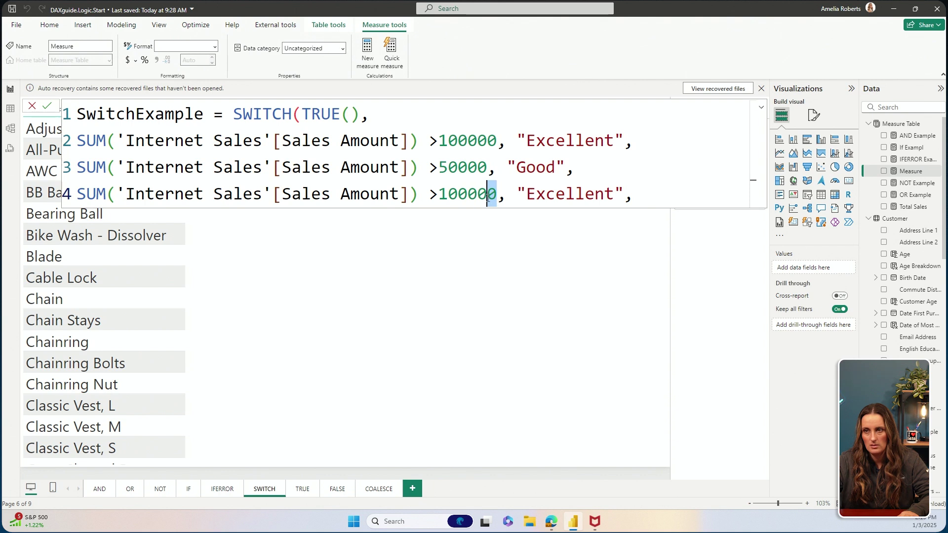
key(BackSpace)
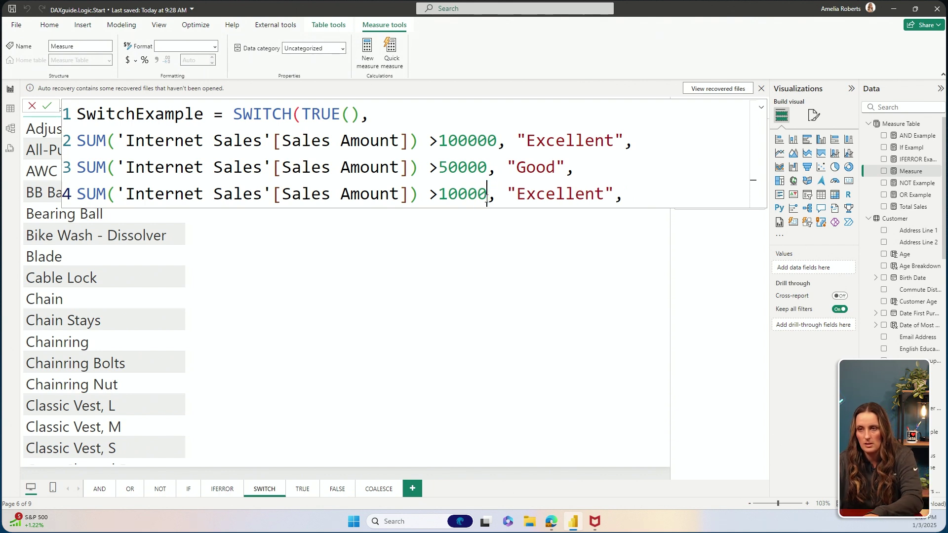
drag(602, 194, 517, 193)
text(Ave)
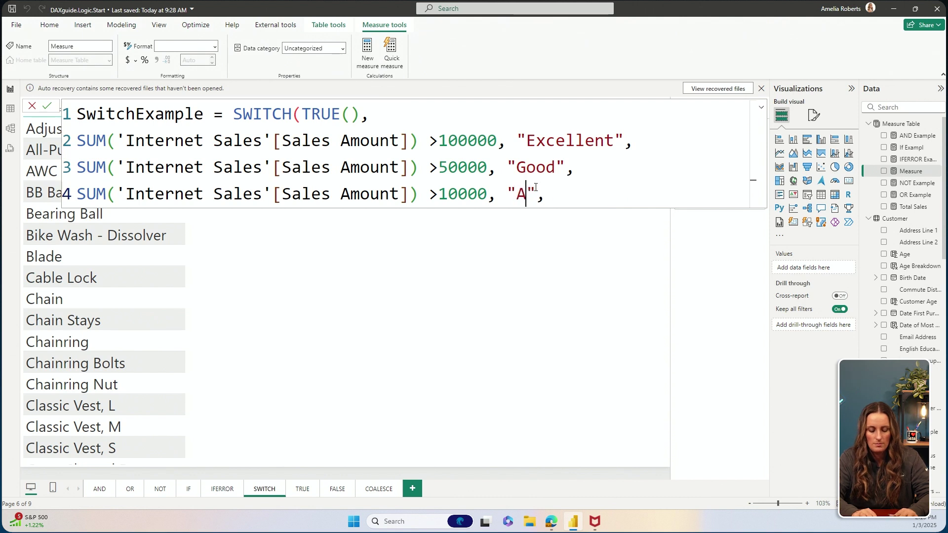
text(rage)
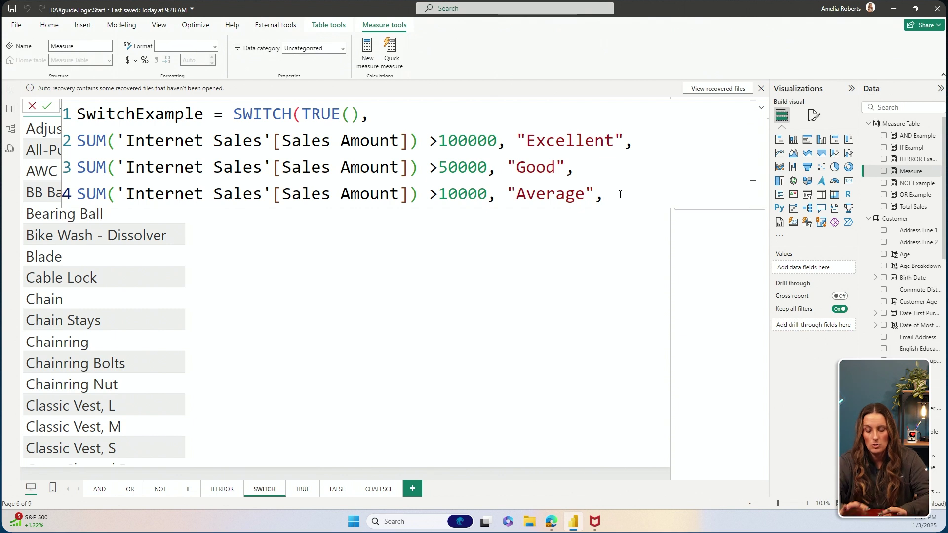
Step: Add "Poor" on a new line as the default result, close the SWITCH function and commit the SwitchExample measure
key(shift+Return)
text(")
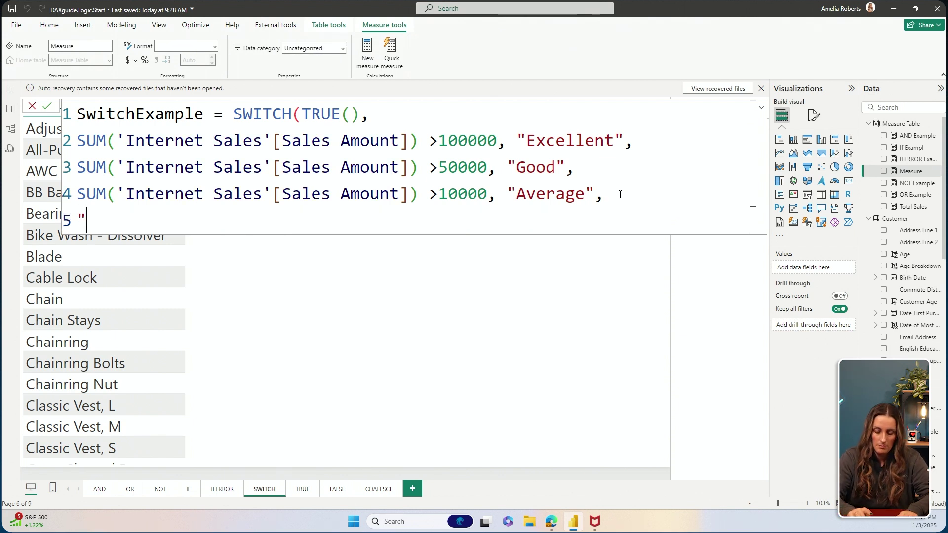
text(Poor")
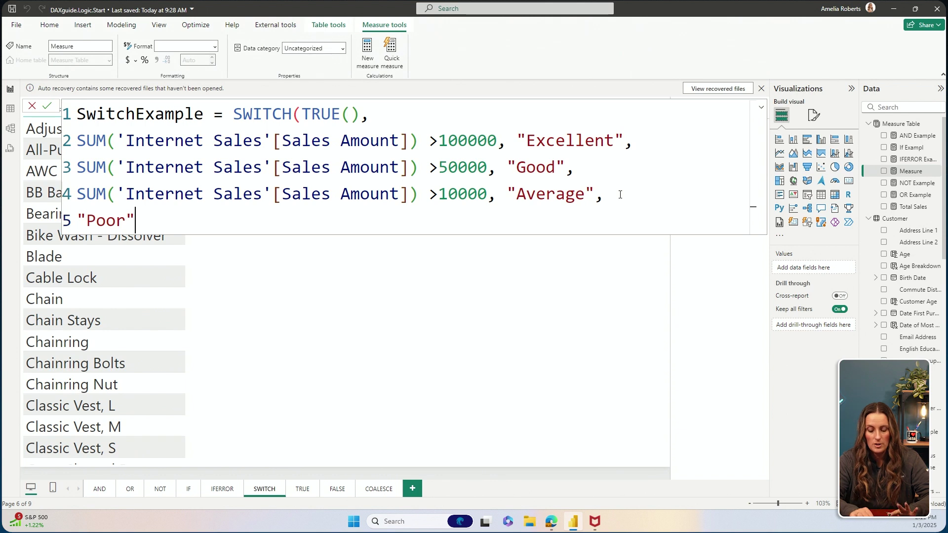
text())
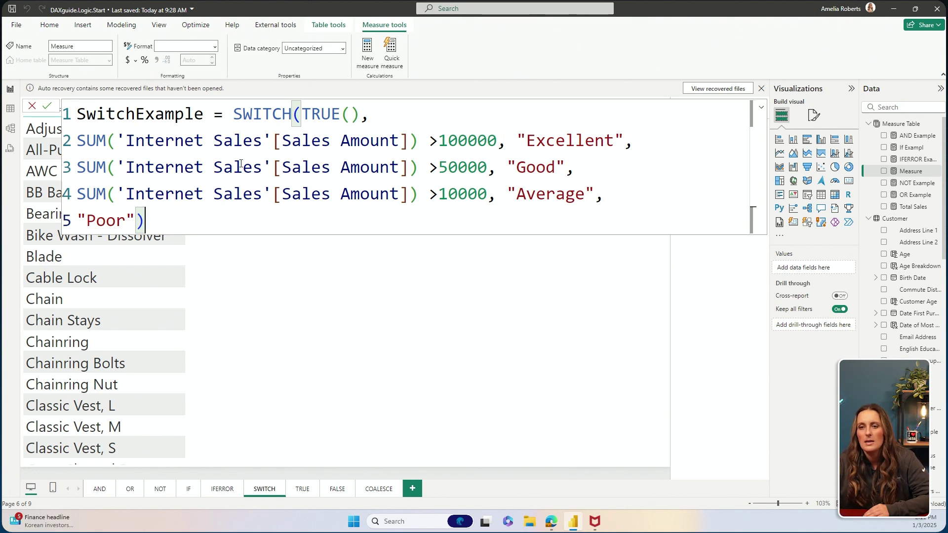
key(Return)
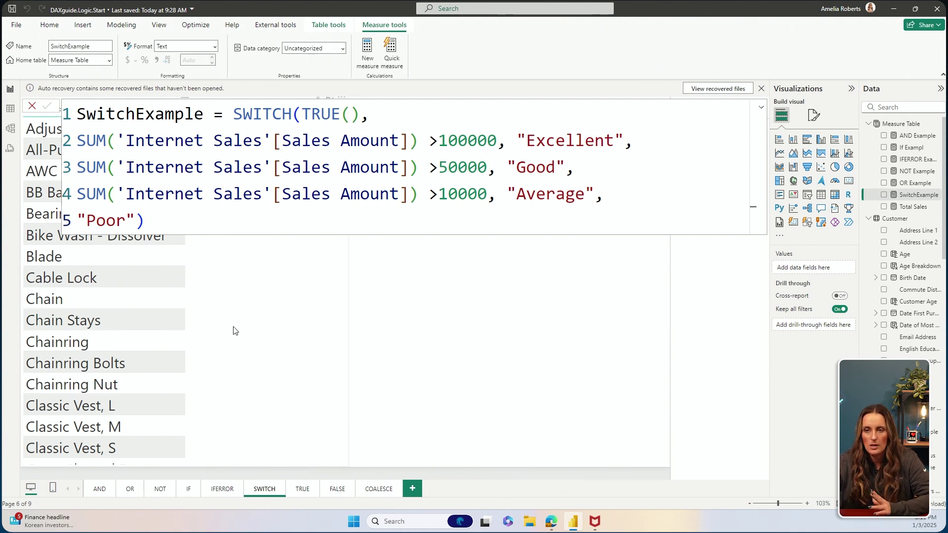
Step: Add the SwitchExample measure to the table of English product names and review the ratings down the product list
click(248, 330)
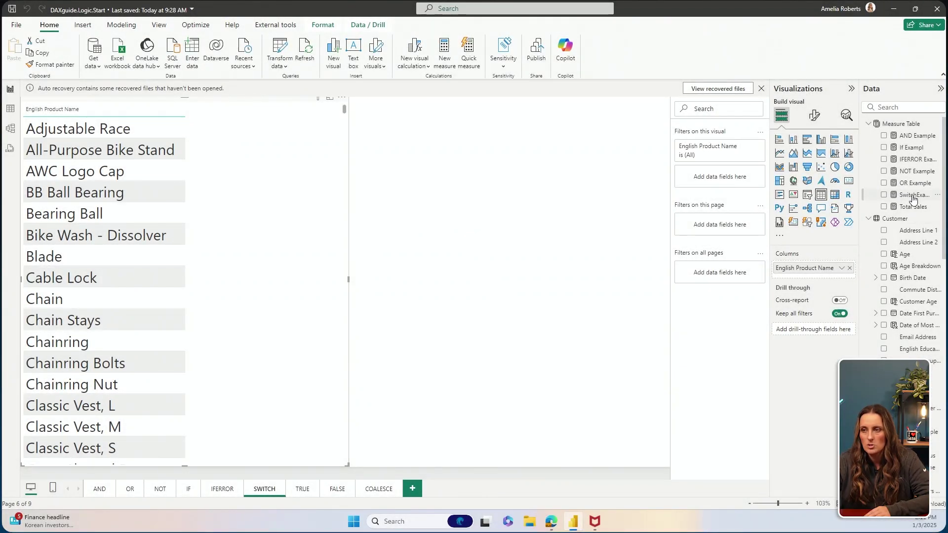
drag(913, 200, 266, 233)
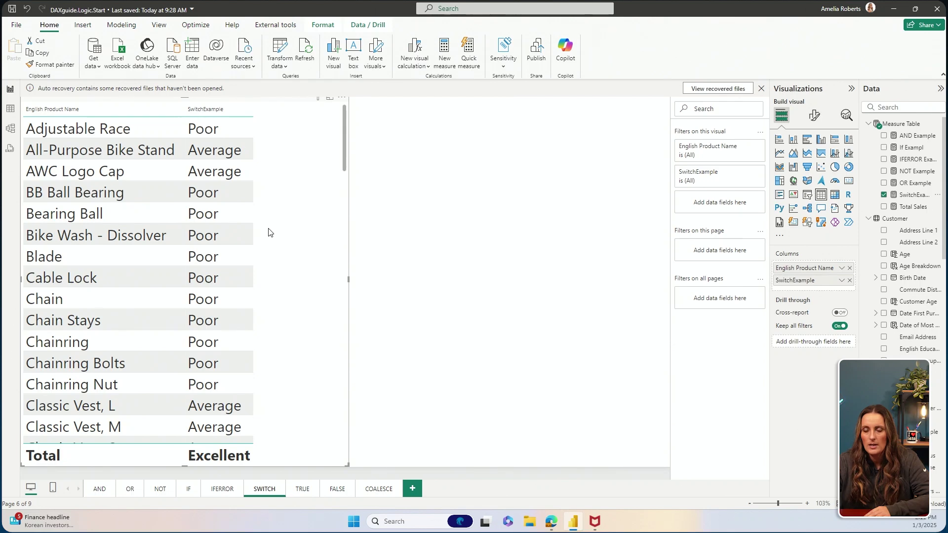
scroll(250, 239, down, 5)
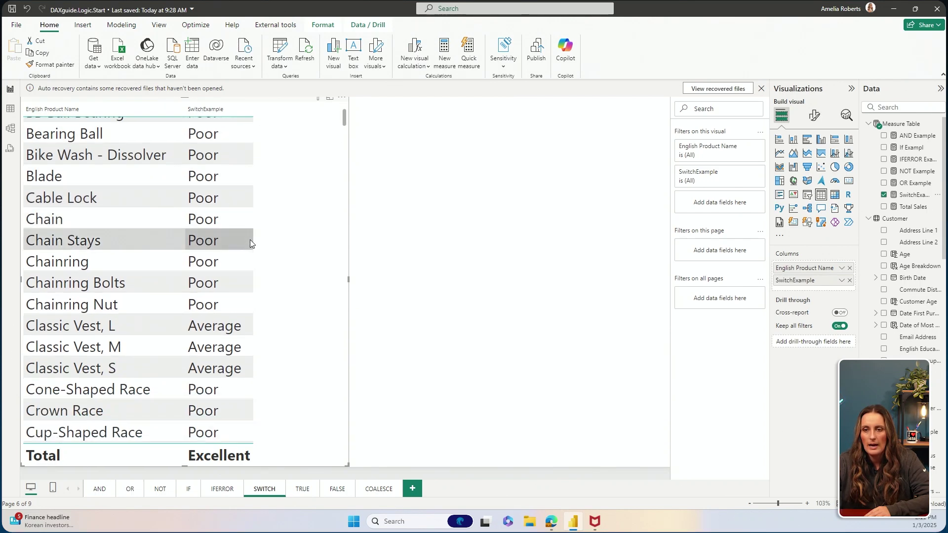
scroll(250, 242, down, 8)
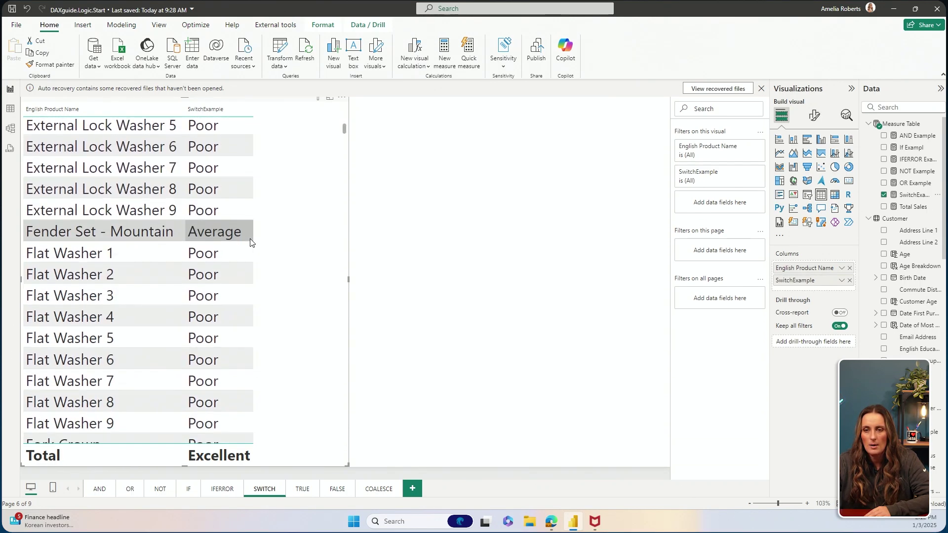
scroll(250, 239, down, 8)
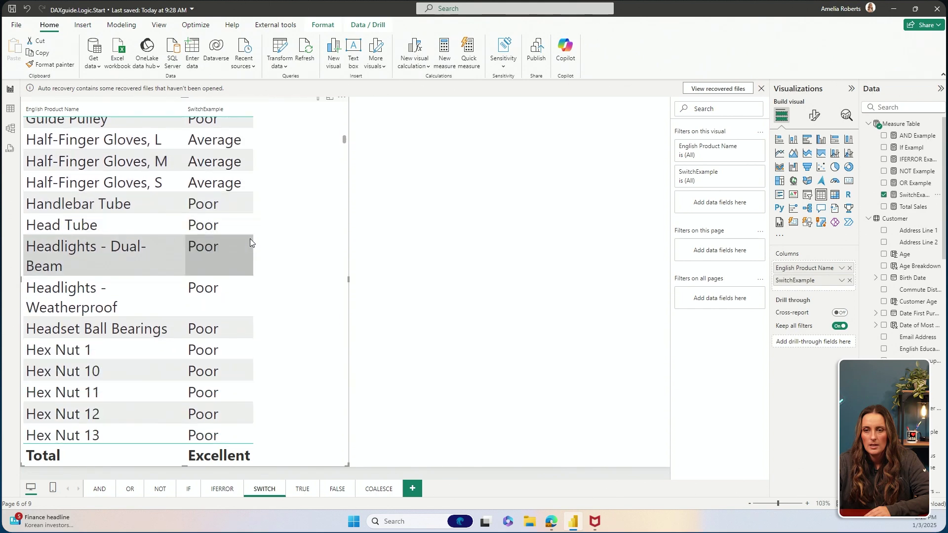
scroll(250, 241, down, 1)
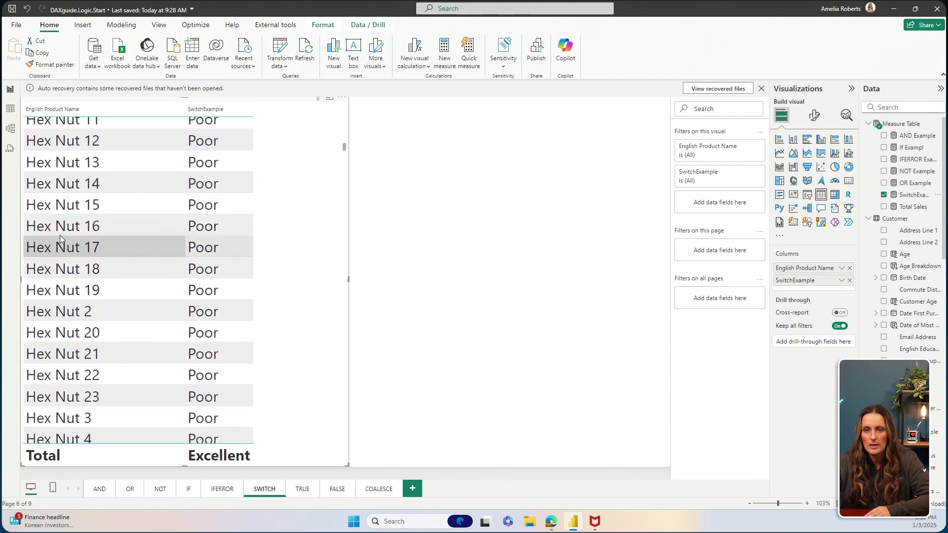
scroll(76, 246, up, 1)
scroll(76, 246, up, 15)
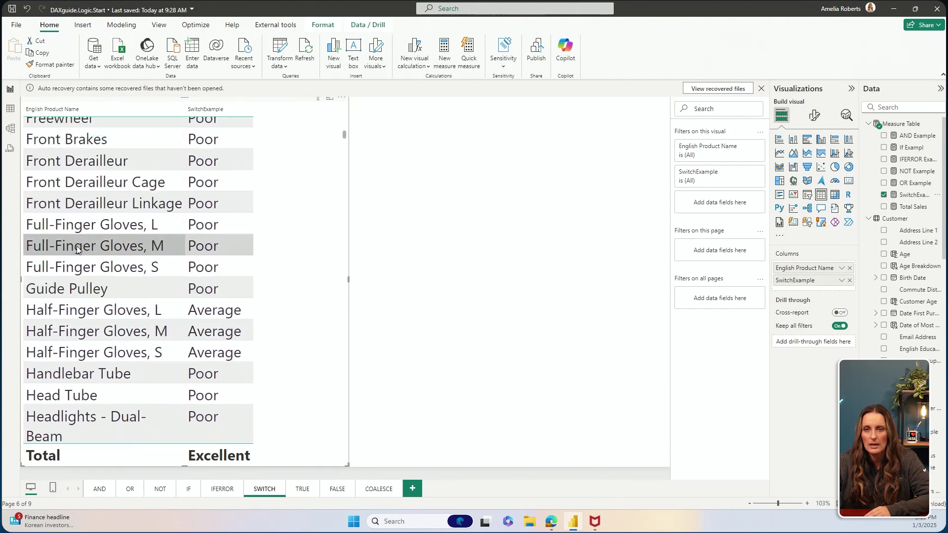
scroll(76, 246, up, 6)
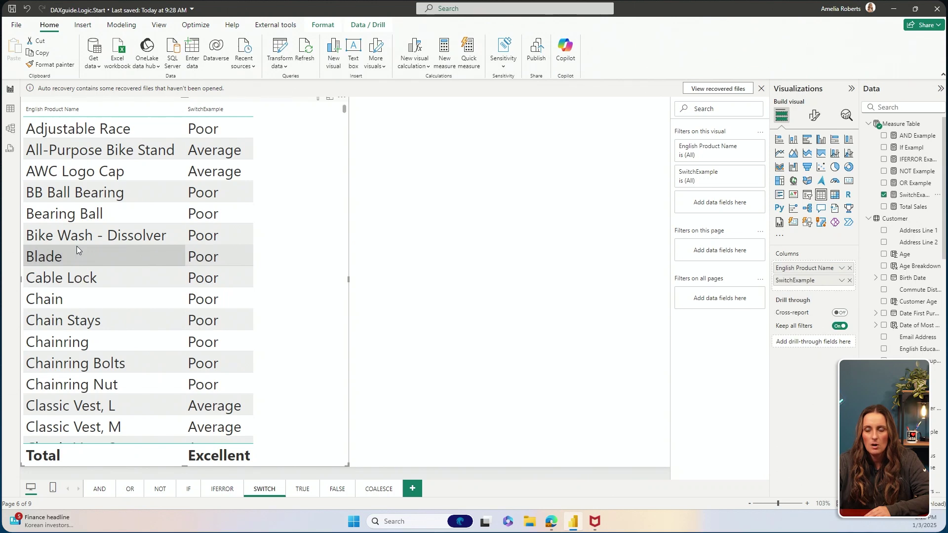
Step: Replace English Product Name in the table with the Customer field Age Breakdown, placed before SwitchExample
click(409, 255)
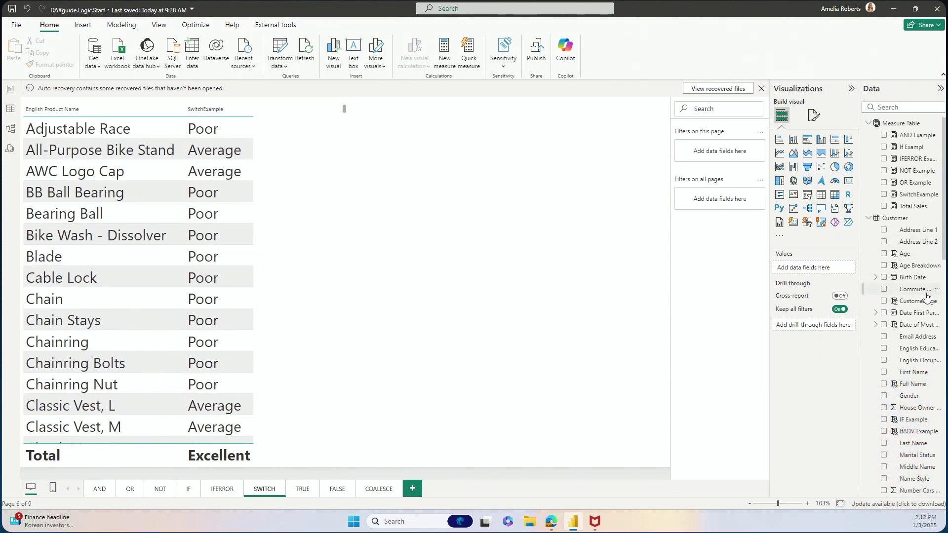
scroll(926, 297, down, 5)
scroll(926, 297, down, 2)
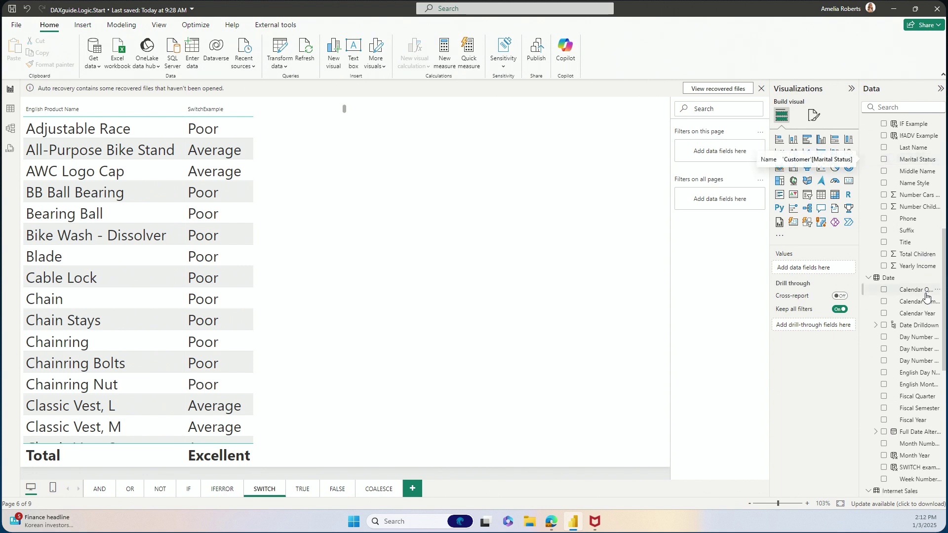
scroll(926, 296, up, 4)
scroll(924, 294, up, 3)
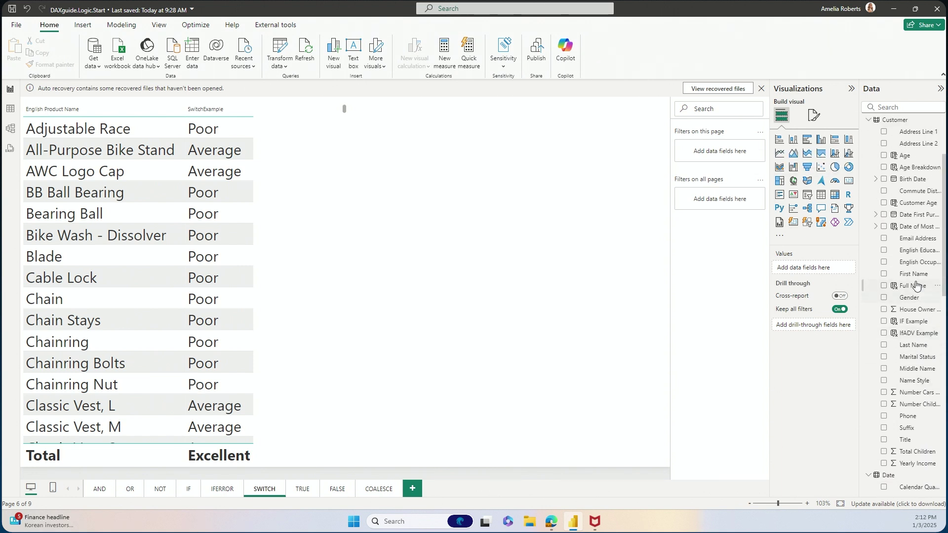
click(345, 270)
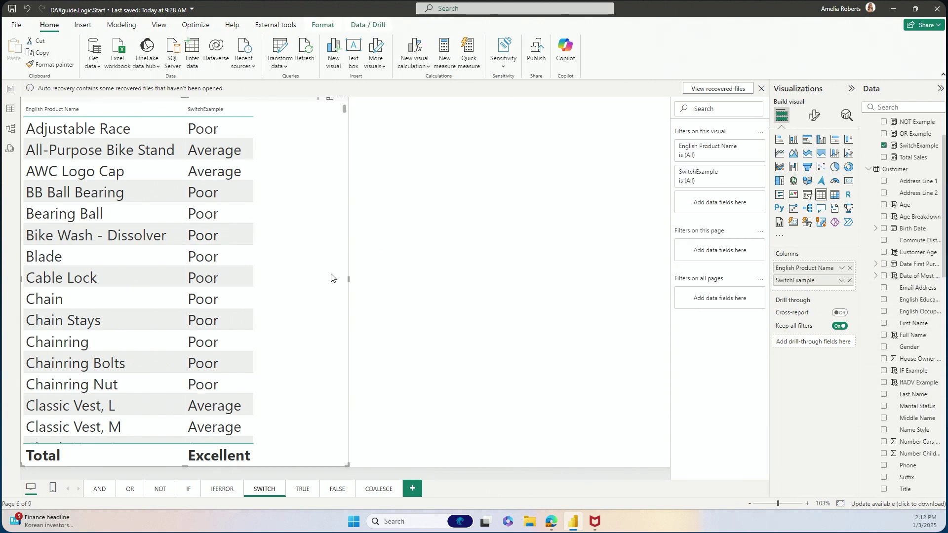
click(850, 268)
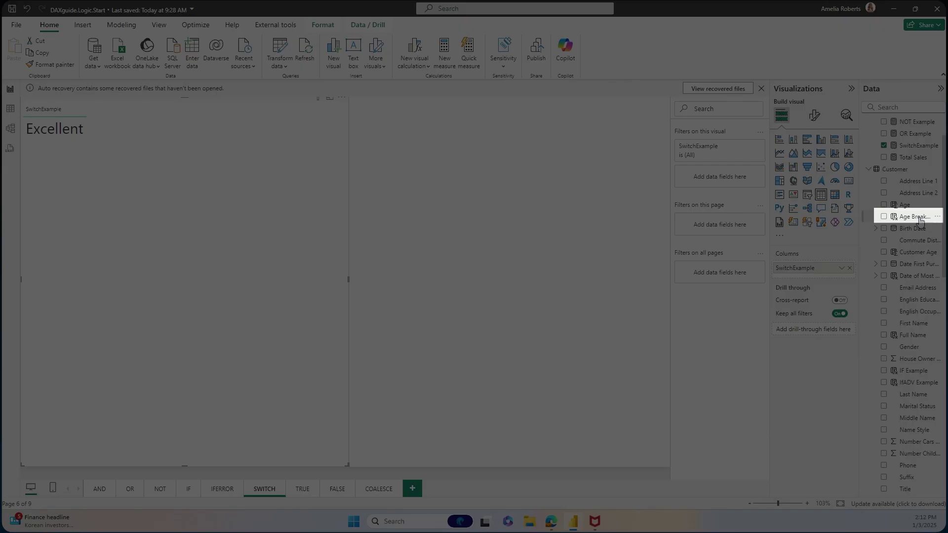
drag(921, 221, 826, 267)
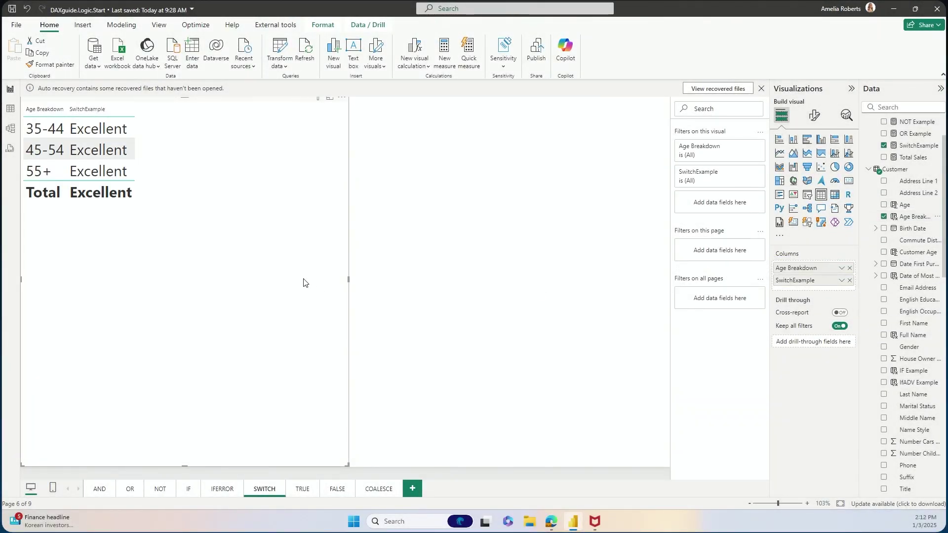